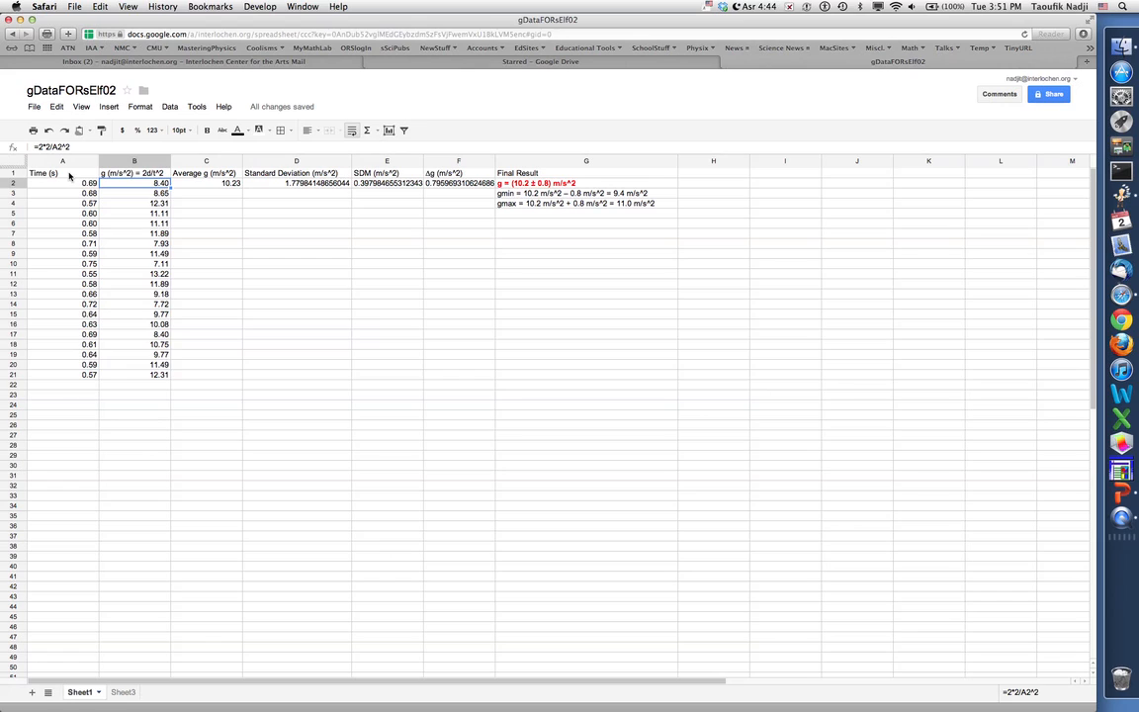
Step: Copy the Time (s) data in A1:A21 and paste it into a new Google Drive spreadsheet starting at A1
left_click_drag(69, 175, 88, 376)
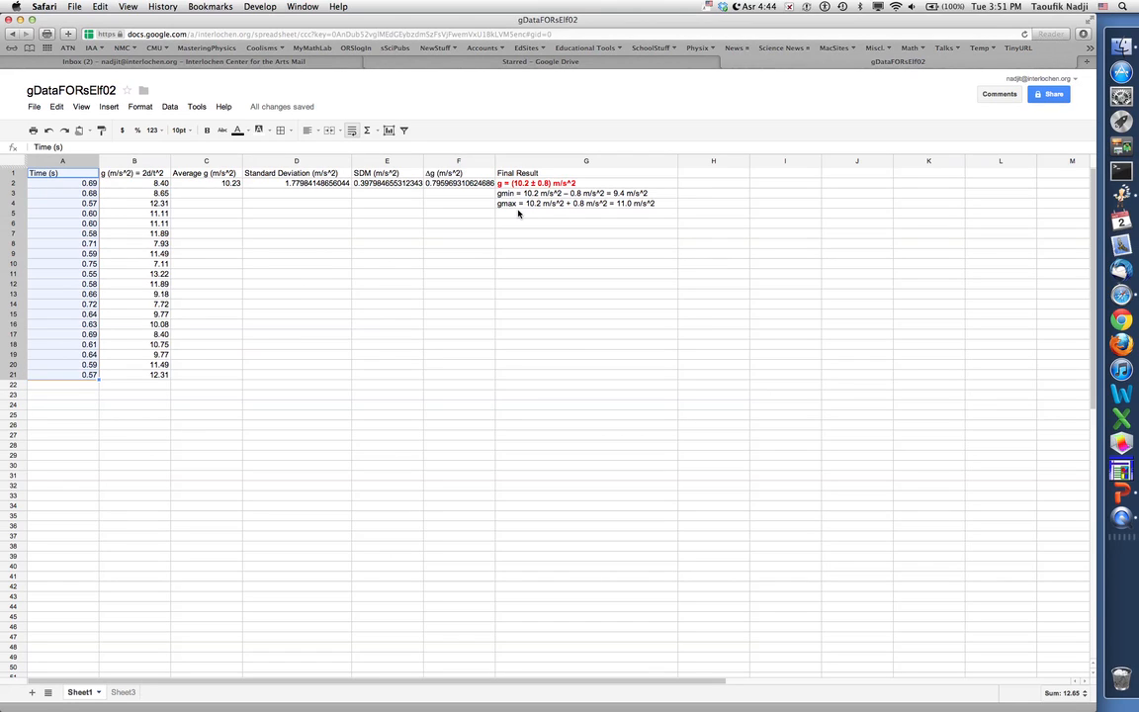
left_click(726, 62)
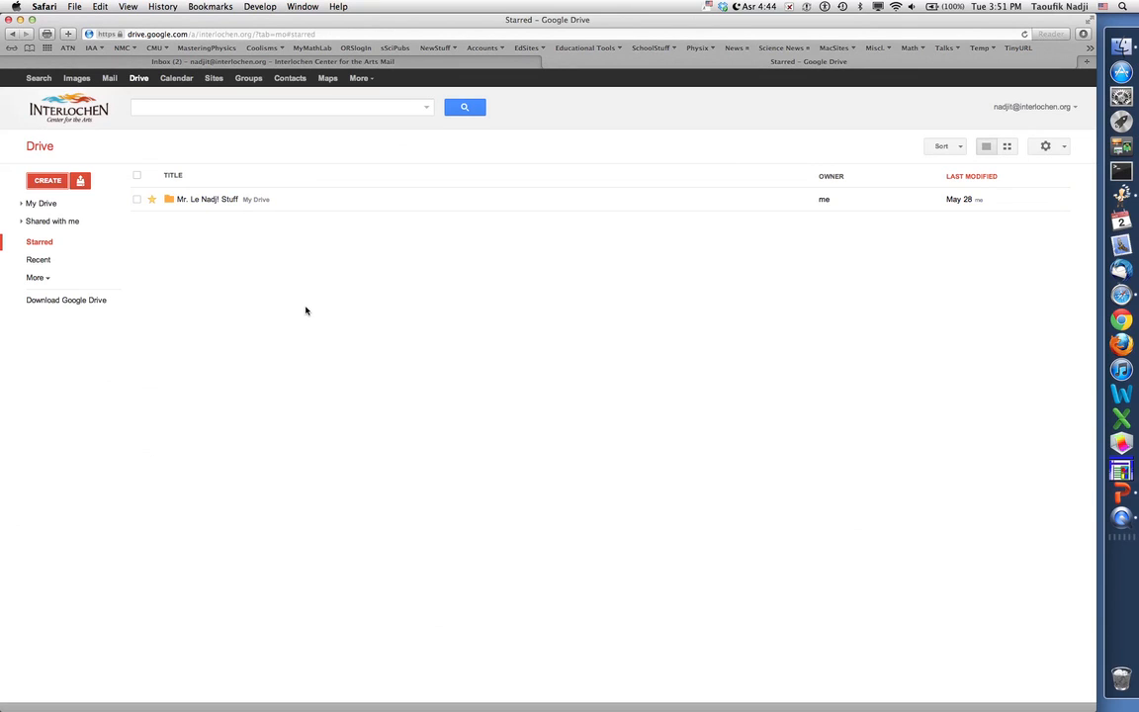
left_click(46, 182)
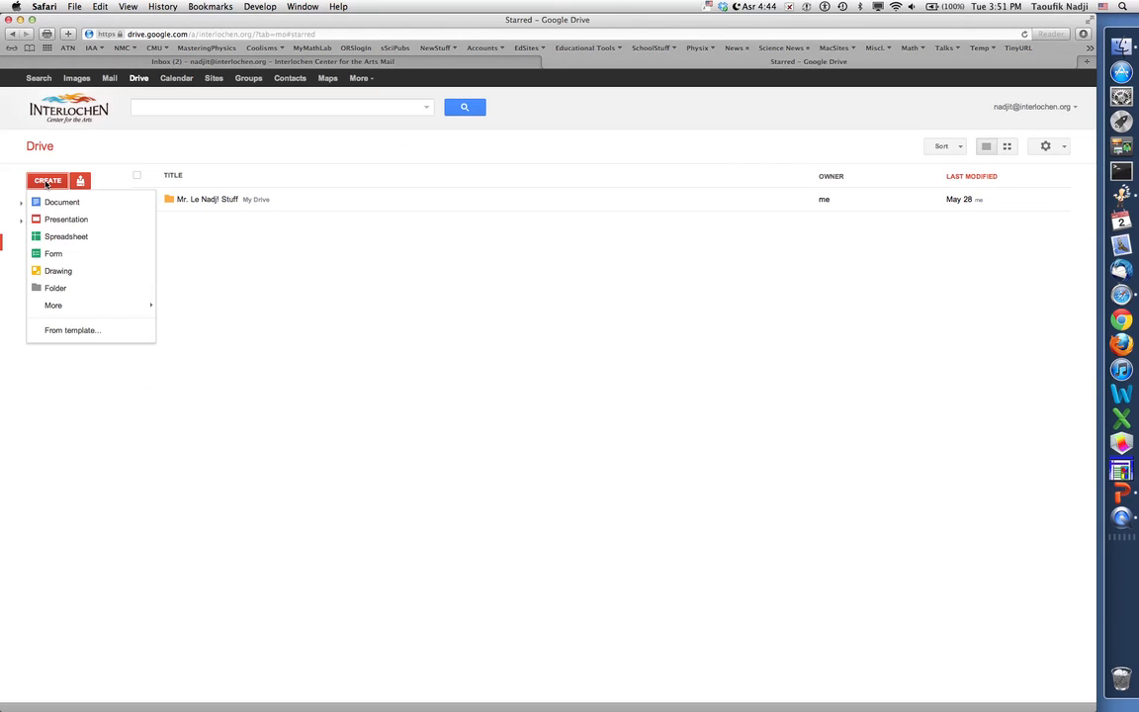
left_click(54, 239)
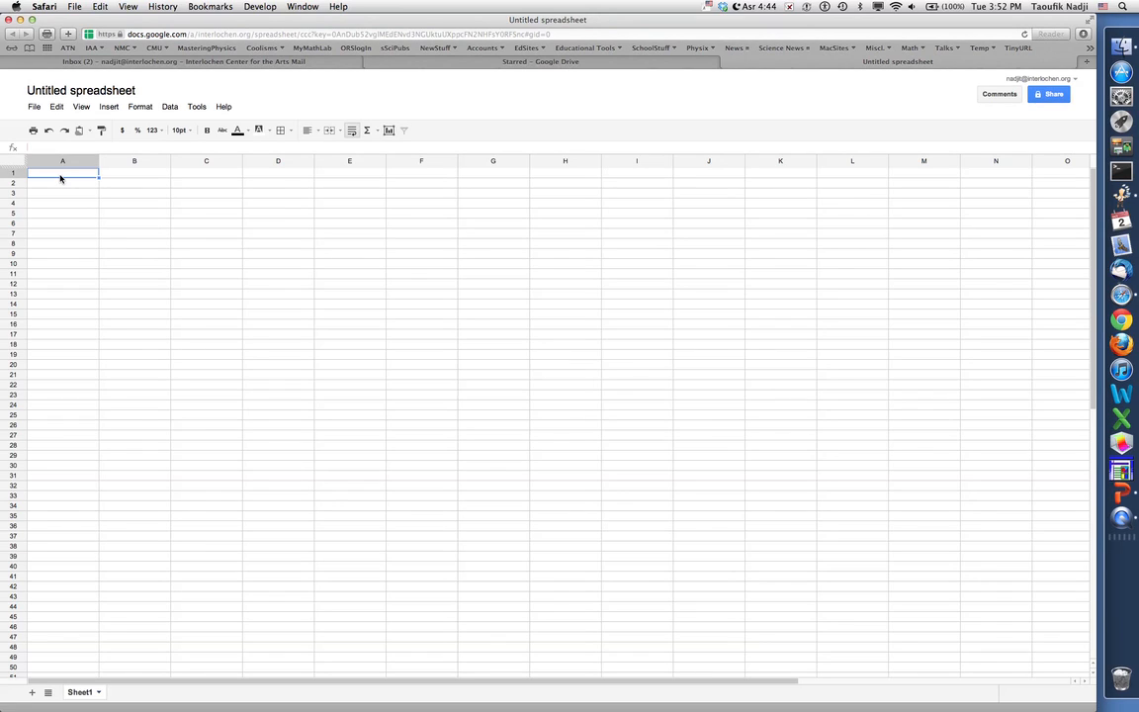
key("super+v")
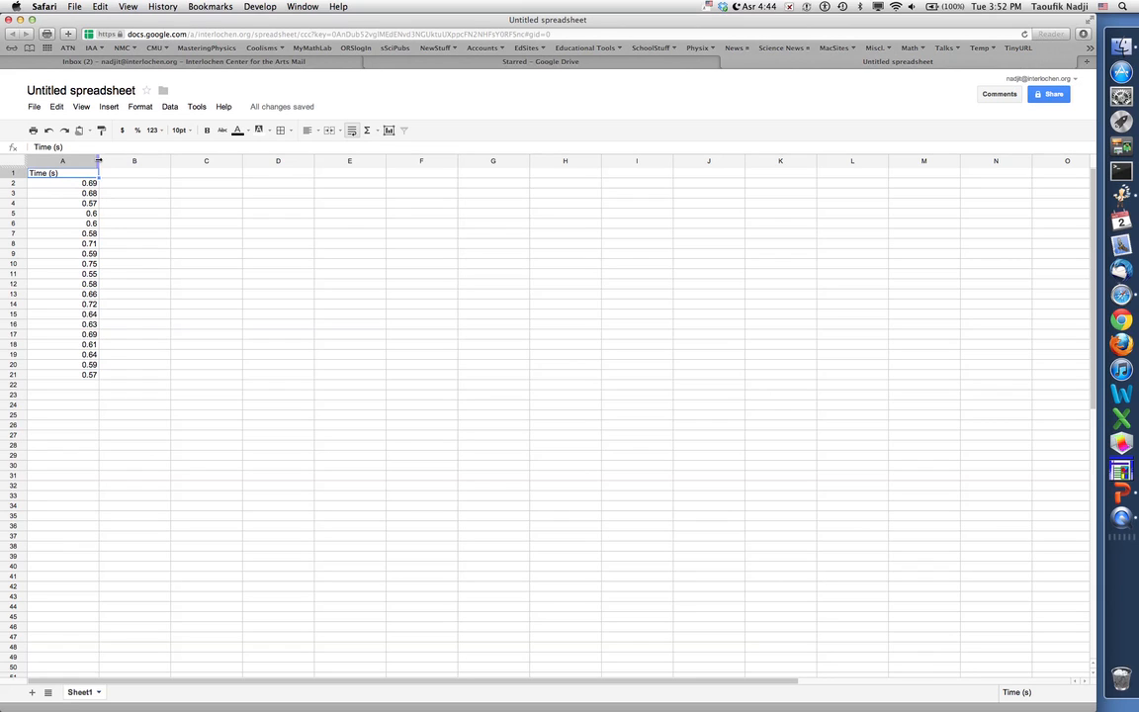
Step: Fit column A to its contents and format the time values in A2:A21 with two decimals
double_click(99, 162)
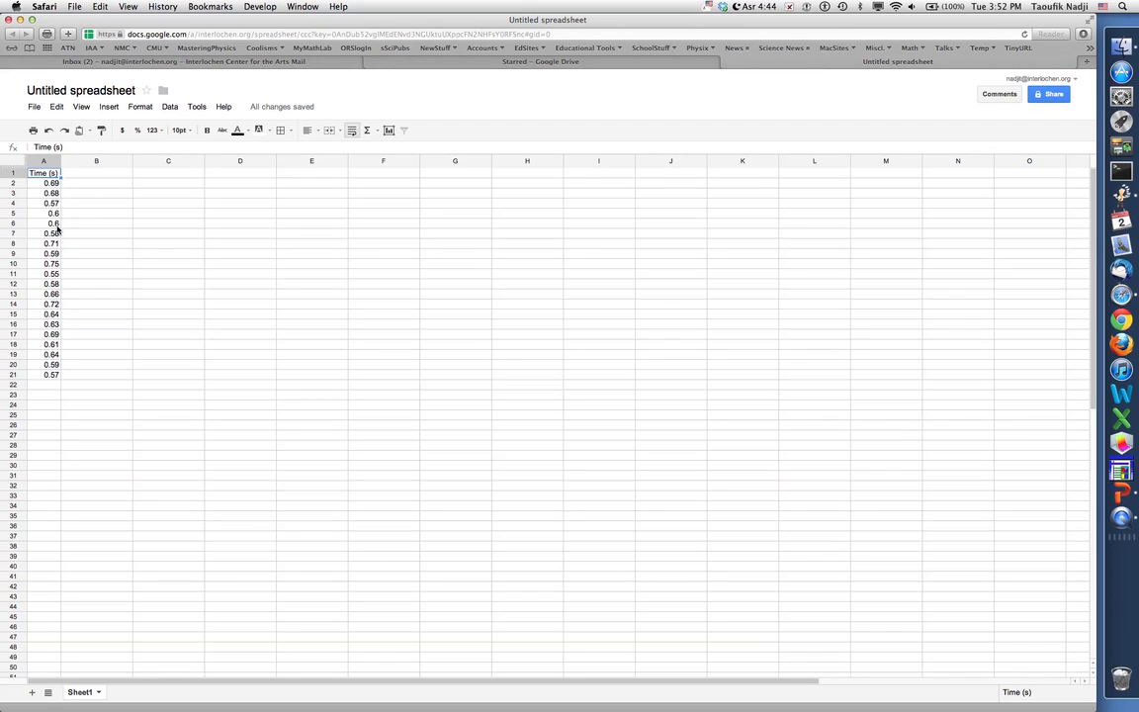
left_click_drag(45, 182, 53, 364)
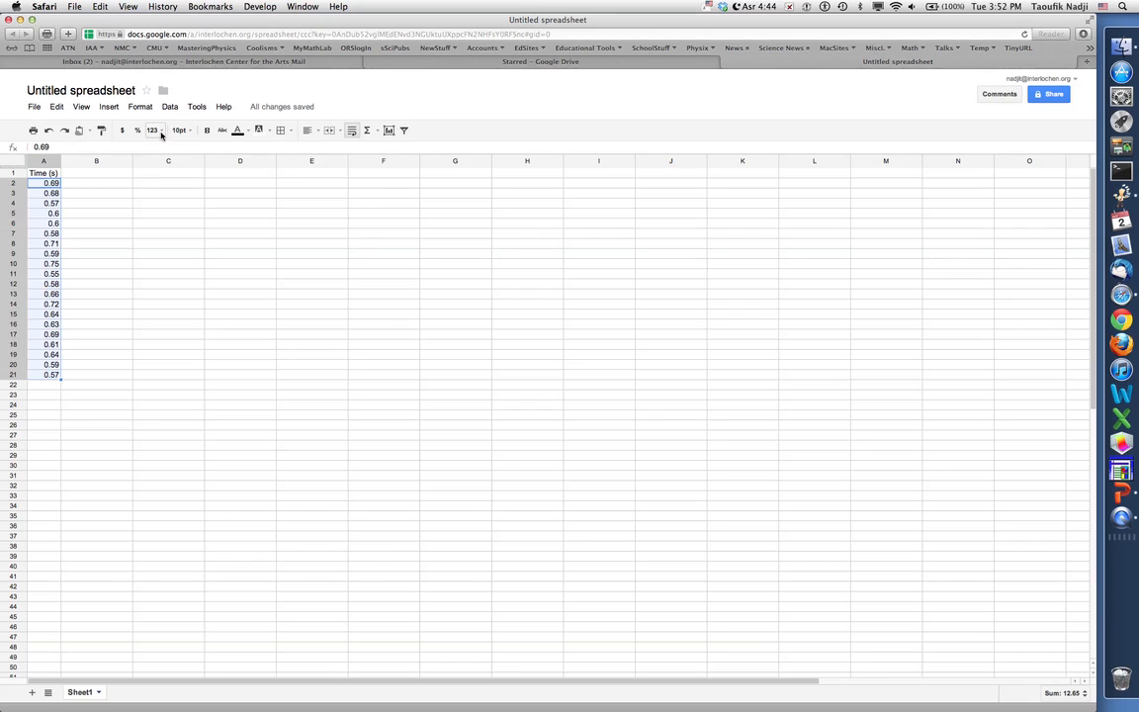
left_click(161, 134)
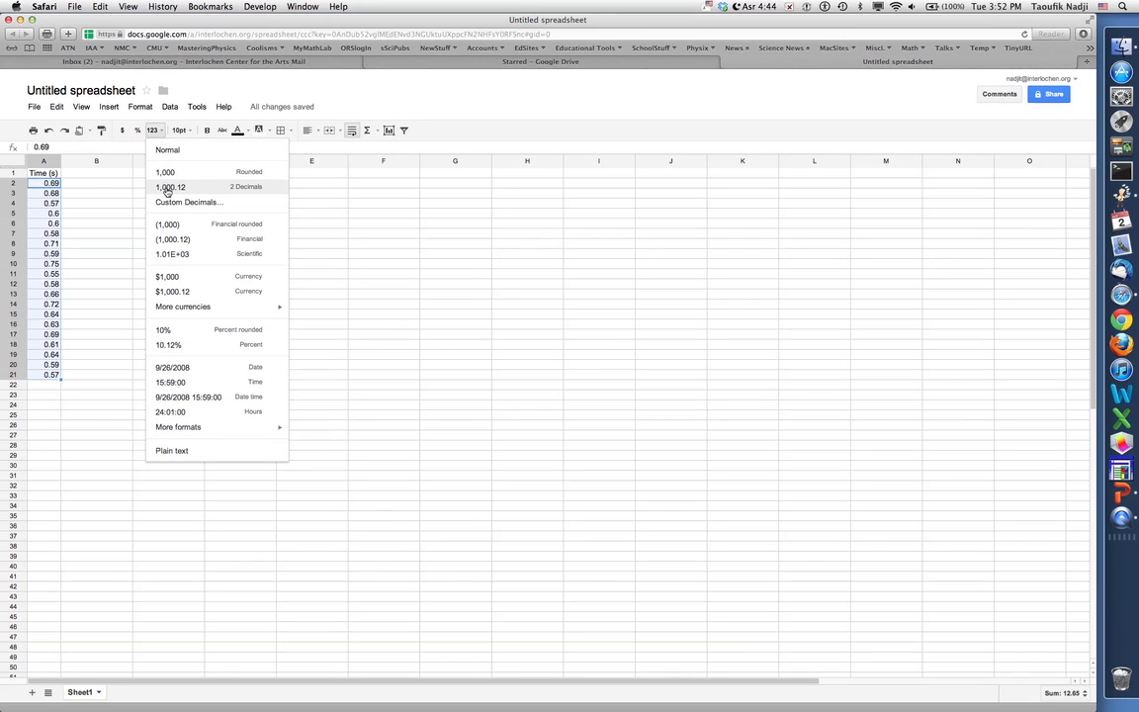
left_click(167, 188)
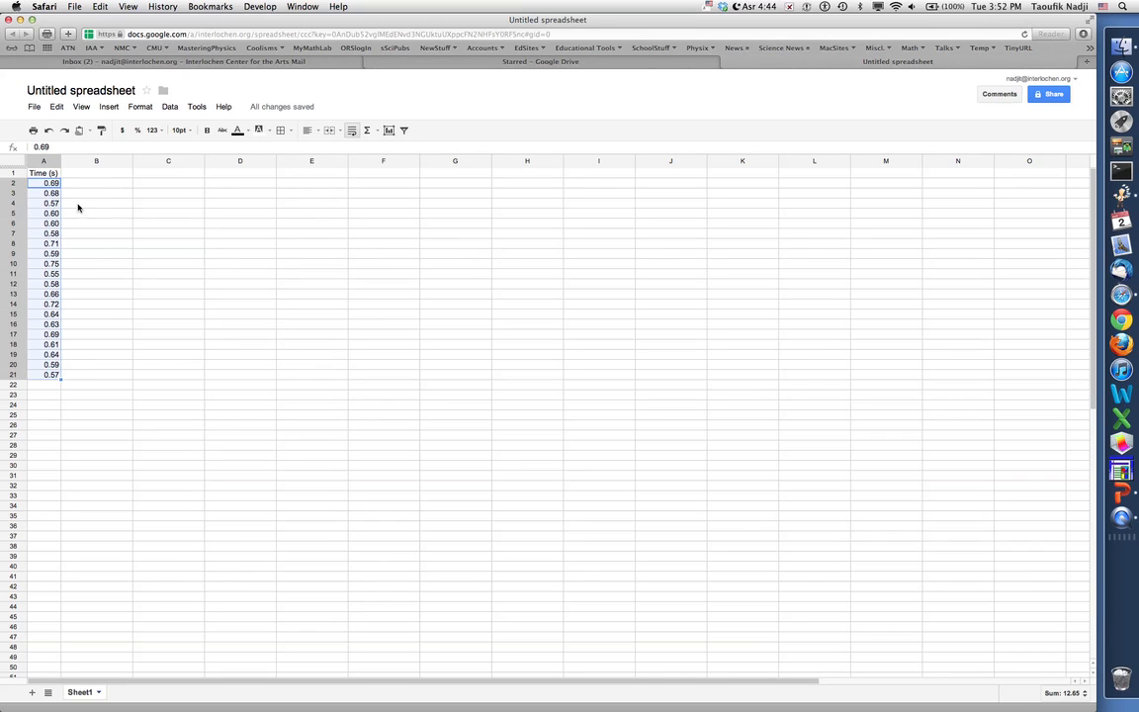
Step: Enter the heading "g = 2d/t^2 =2*2/t^2 (m/s^2)" in B1 and fit column B to it
left_click(95, 174)
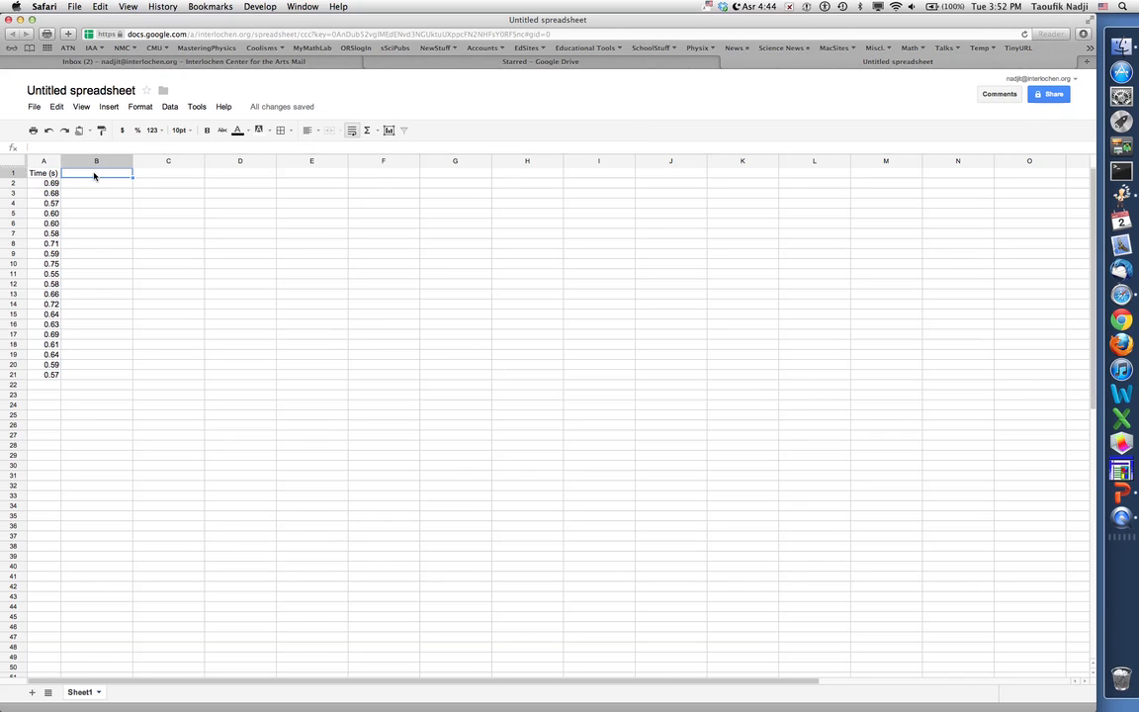
type("g = 2d/t")
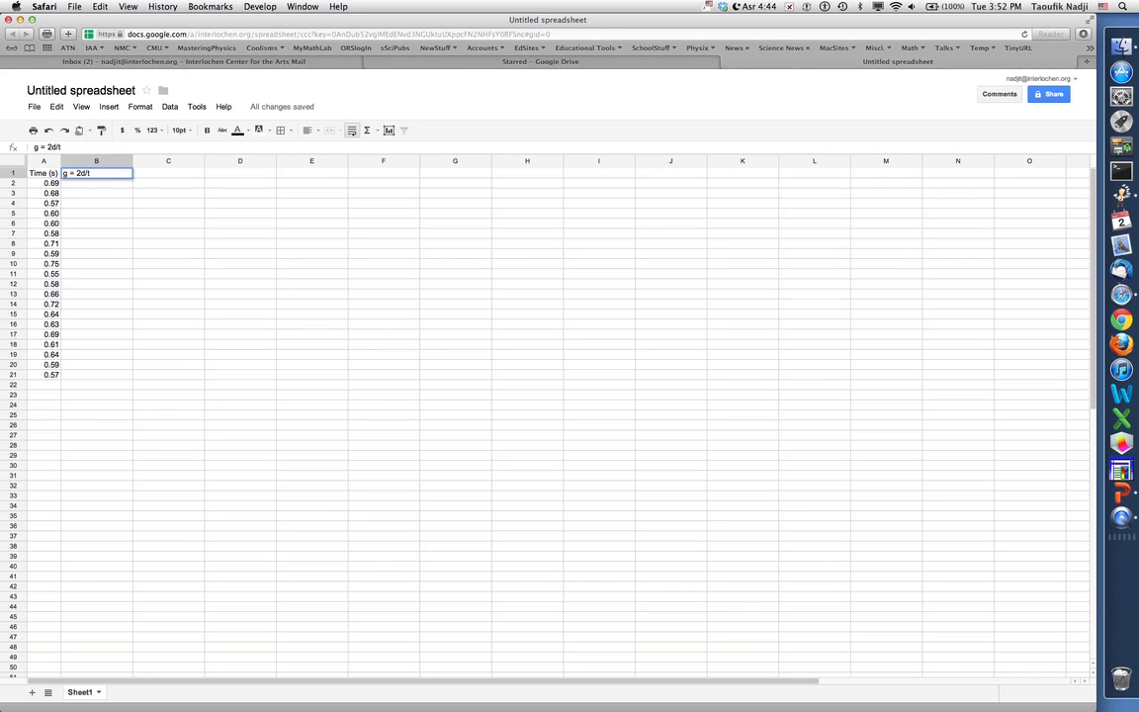
type("^2")
type("=2*2/t^2")
type("(m/s^2)")
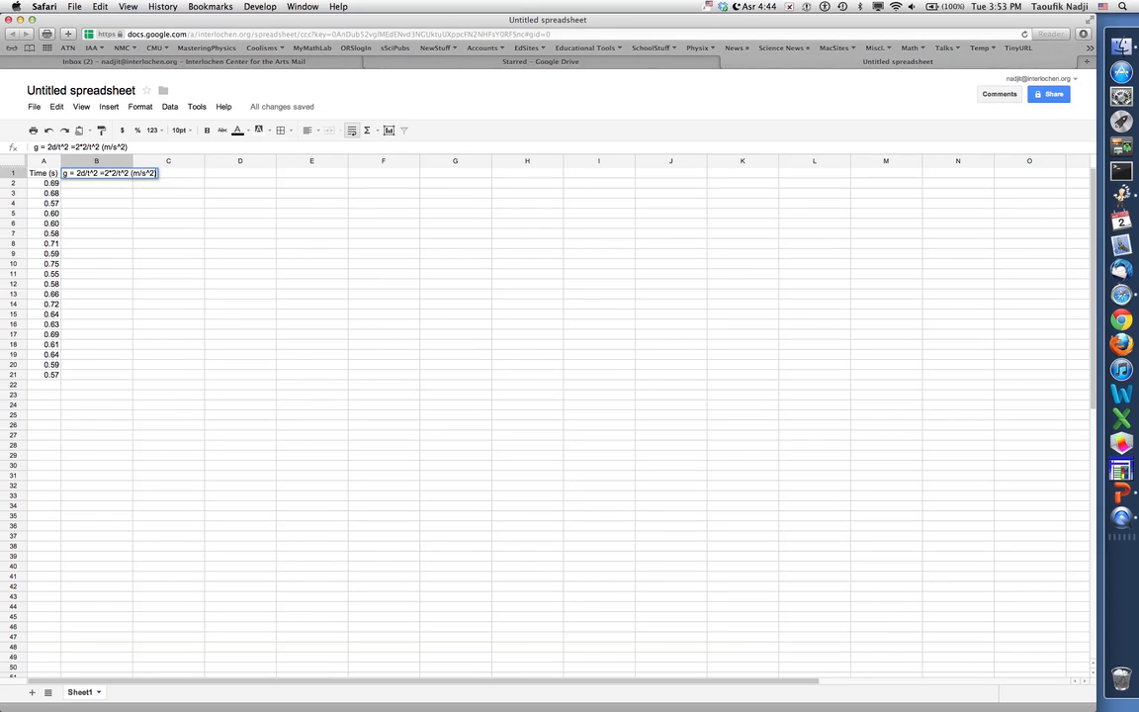
key("Return")
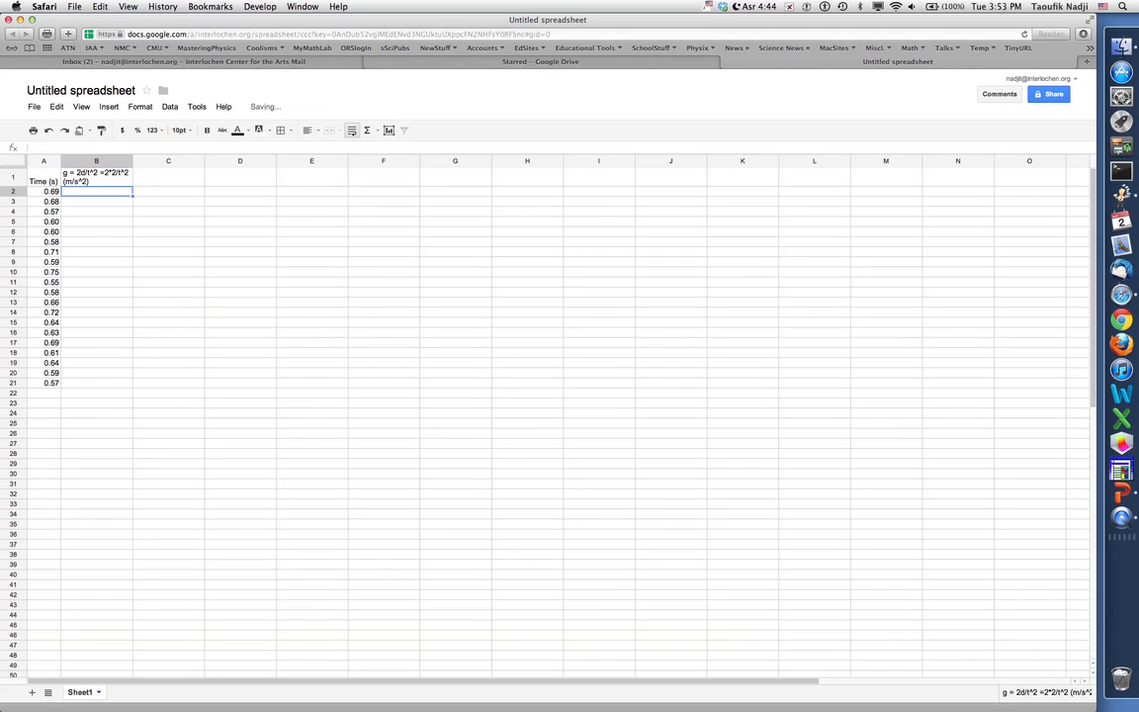
left_click_drag(132, 160, 182, 161)
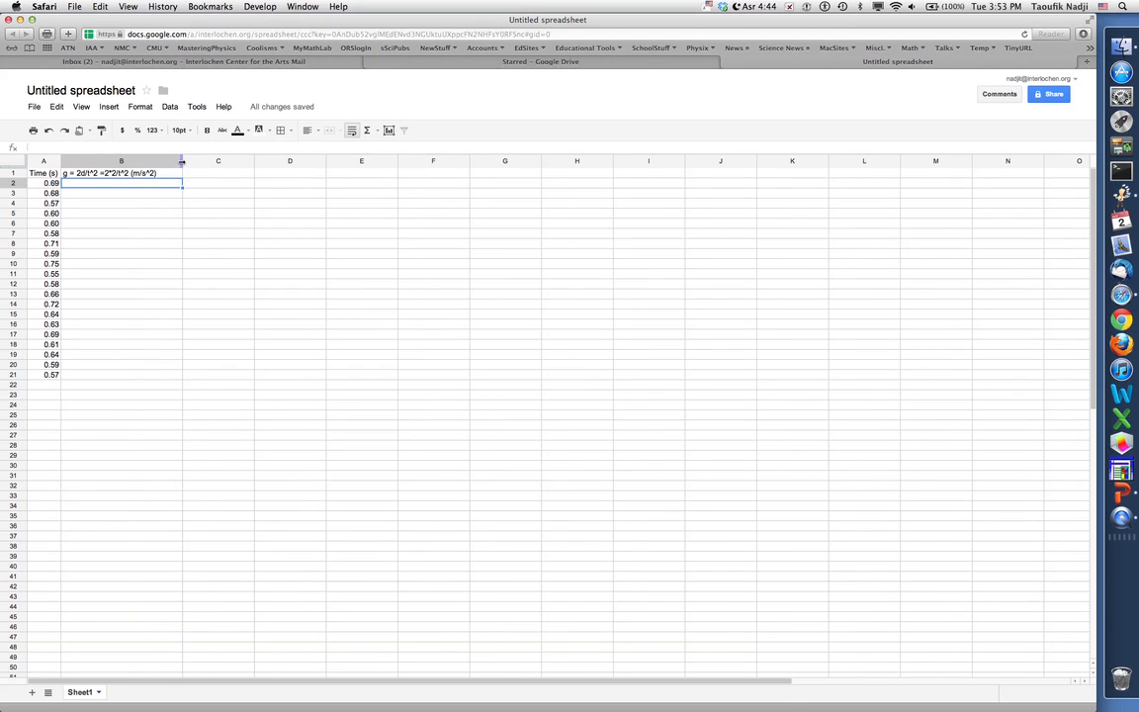
double_click(182, 162)
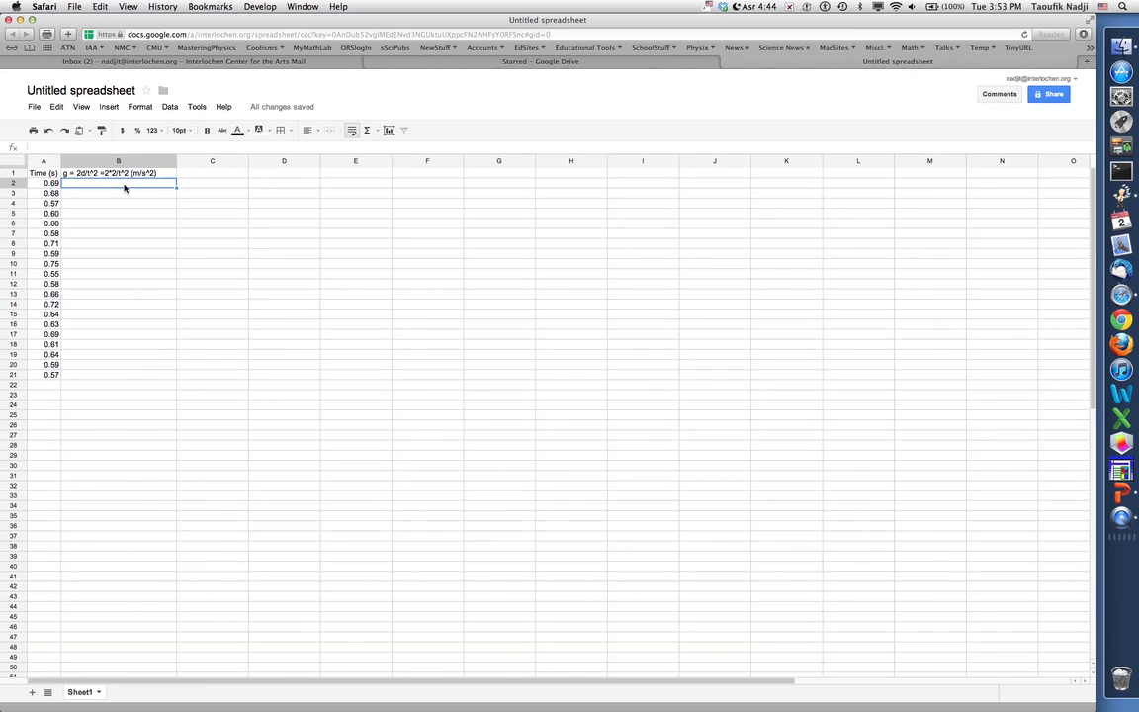
Step: Calculate g for the first time value in B2 with the formula =2*2/A2^2
type("=")
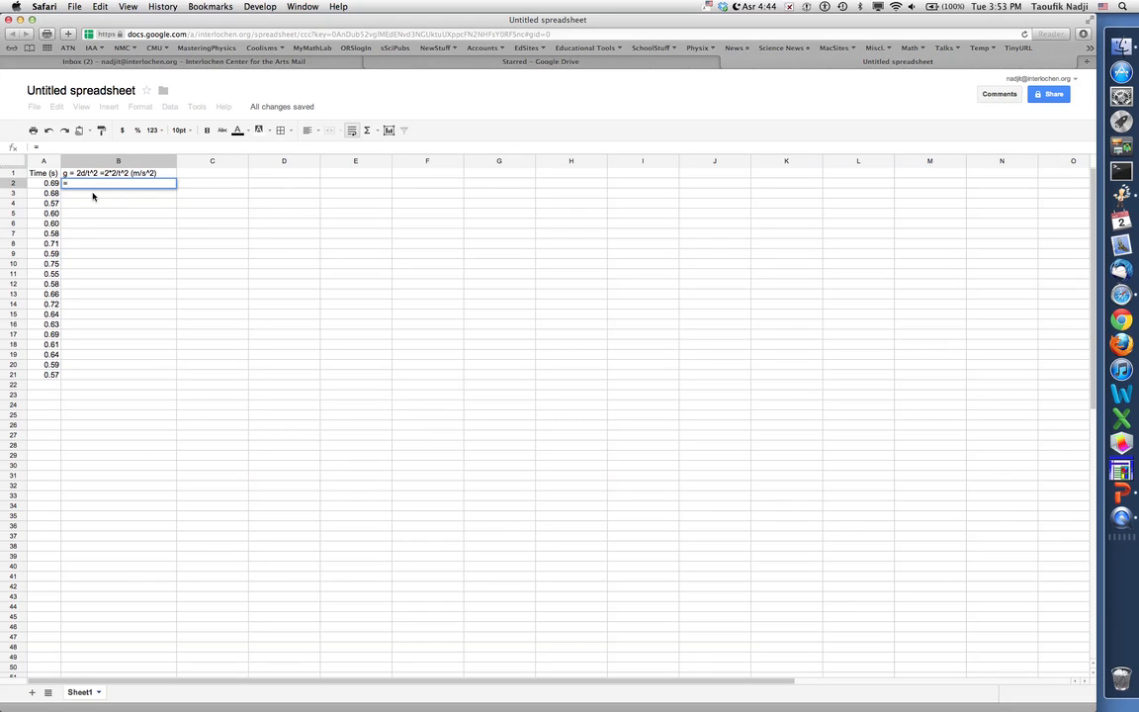
type("2*2")
type("/")
left_click(51, 184)
type("^2")
key("Return")
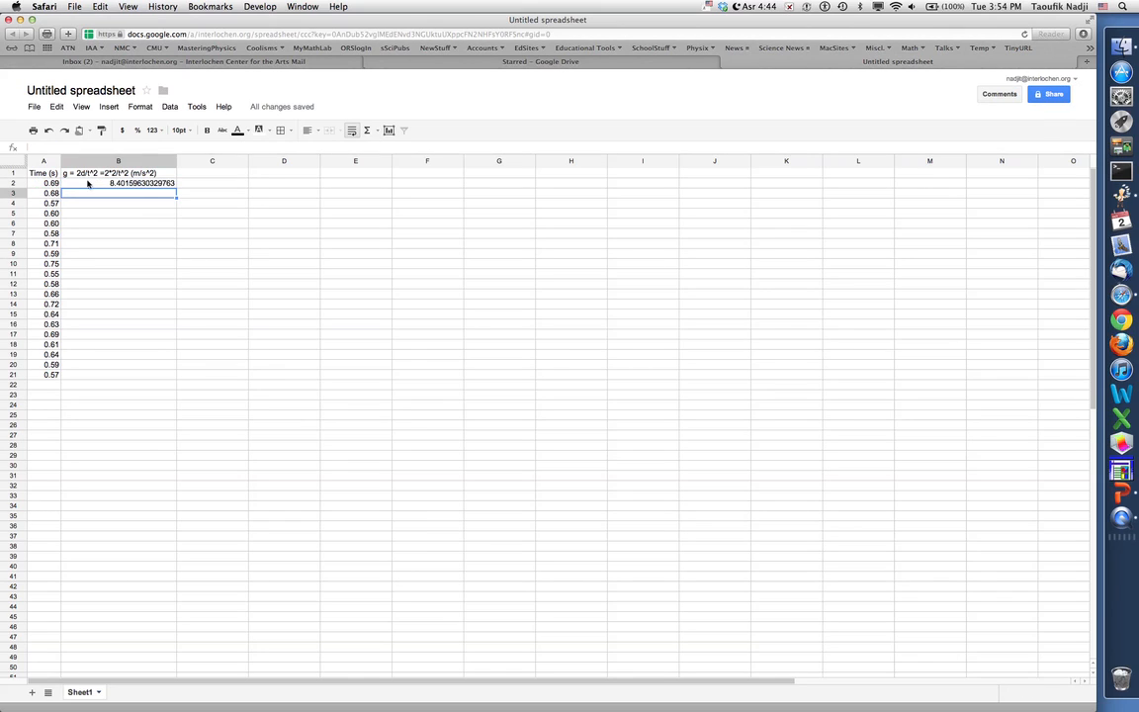
Step: Format B2 with two decimals and fill its formula down through B21
left_click(140, 184)
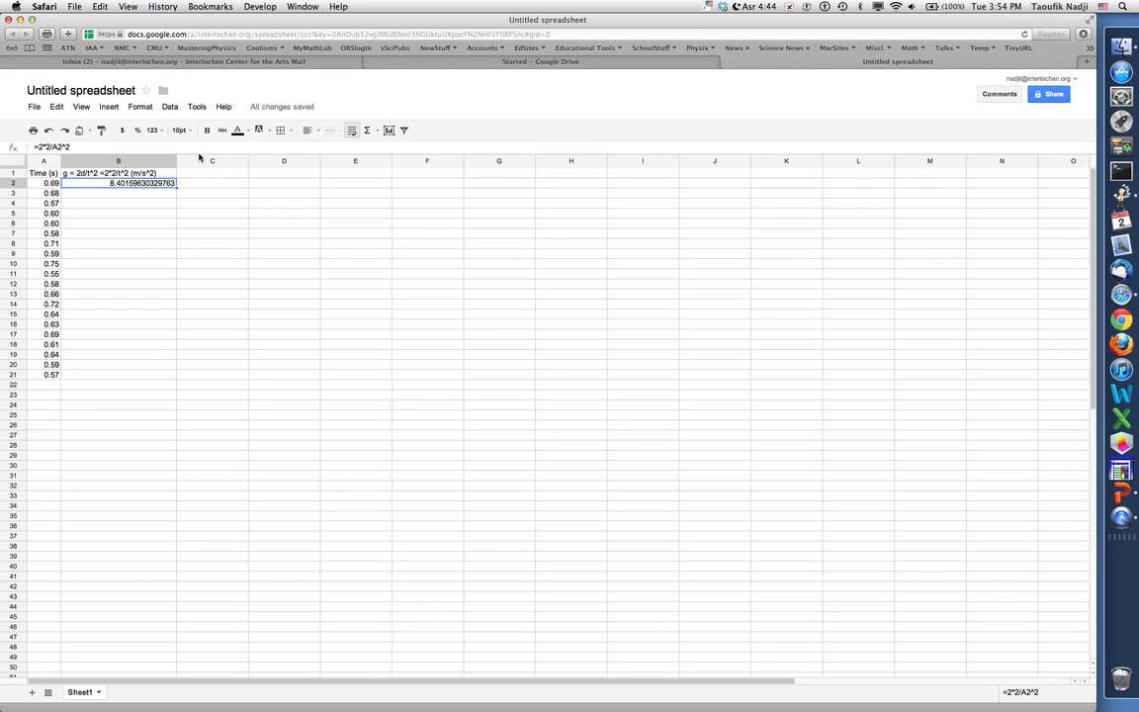
left_click(153, 129)
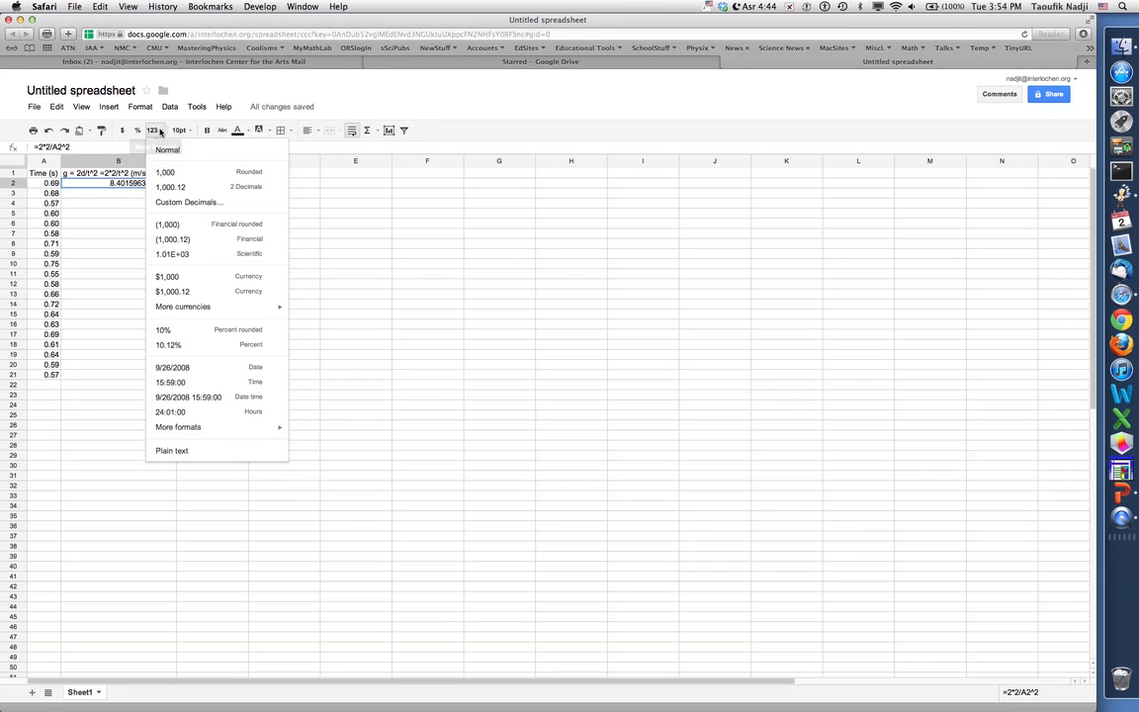
left_click(173, 187)
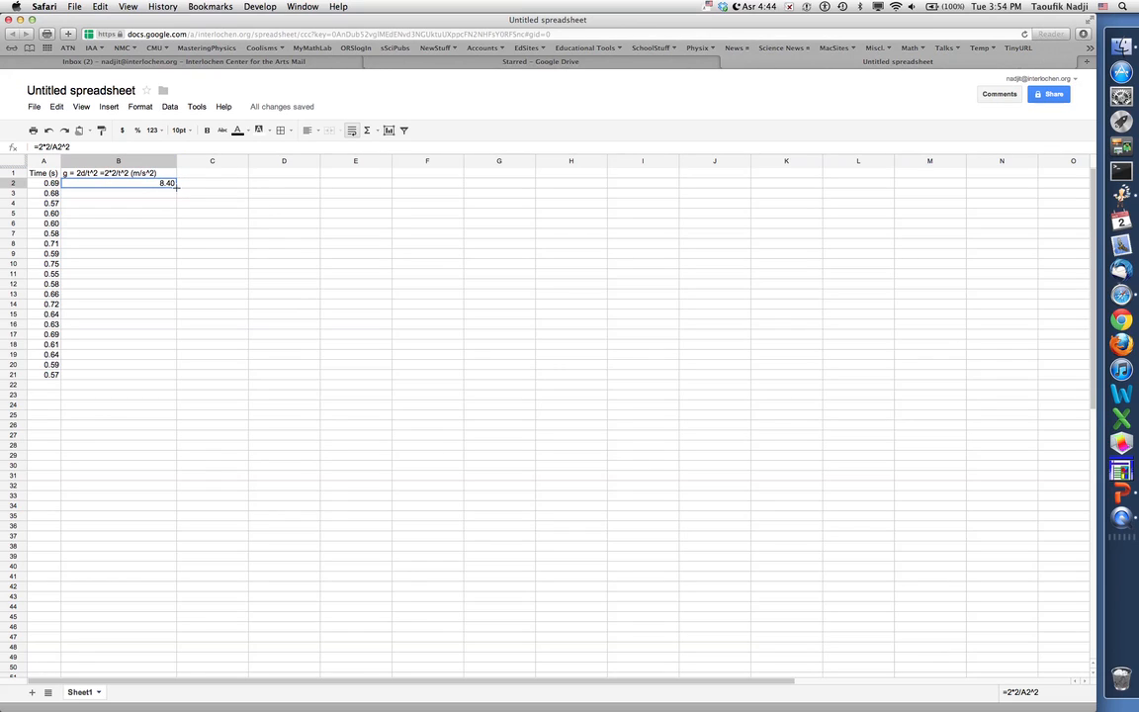
left_click_drag(177, 187, 178, 374)
left_click_drag(178, 378, 178, 377)
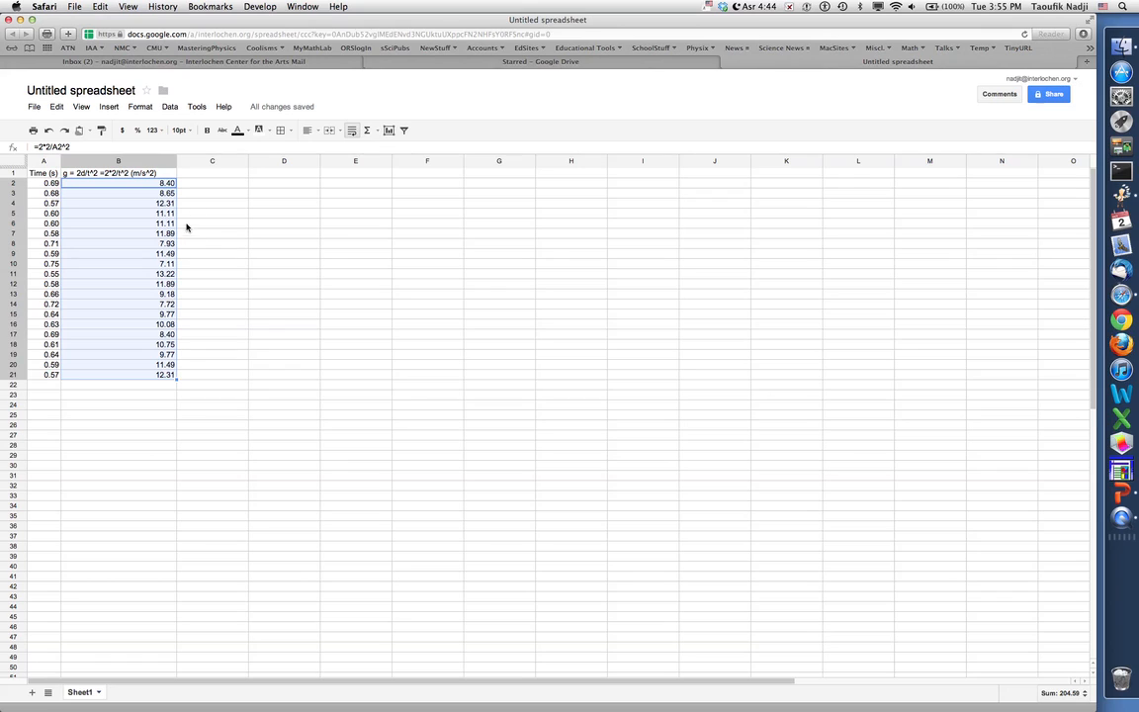
Step: Enter the heading "Average g (m/s^2)" in C1
left_click(214, 174)
type("Average")
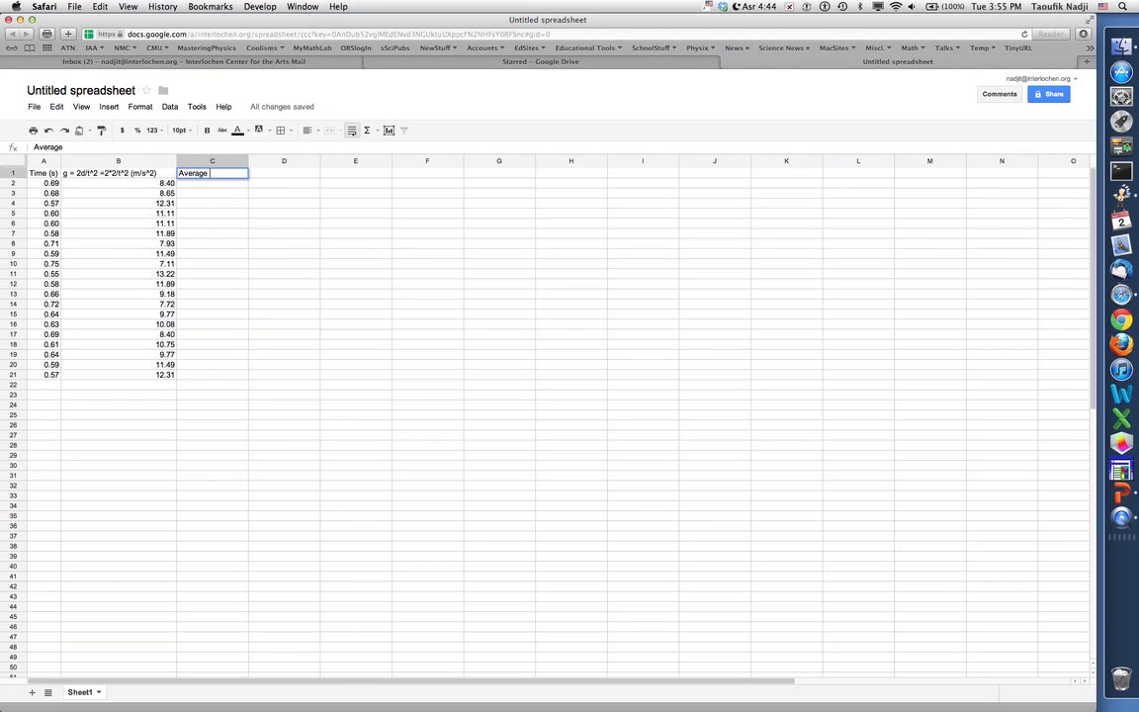
type(" g (m/s^2)")
key("Return")
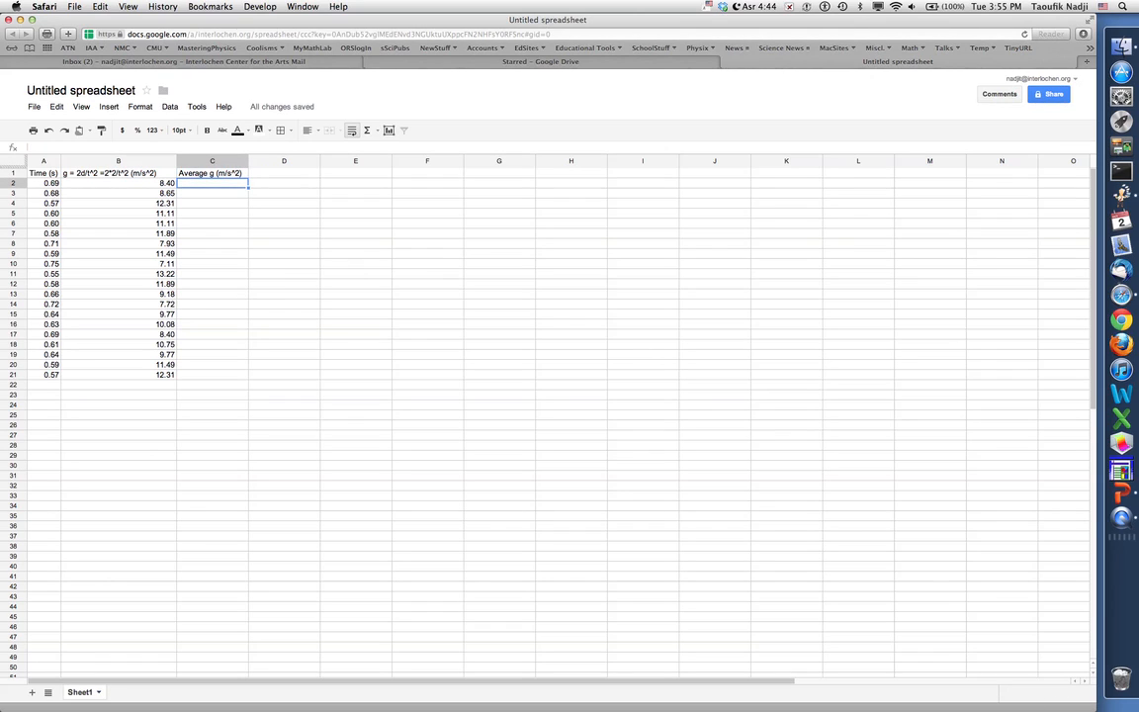
Step: Calculate the average of the g values in C2 with the formula =AVERAGE(B2:B21)
type("=")
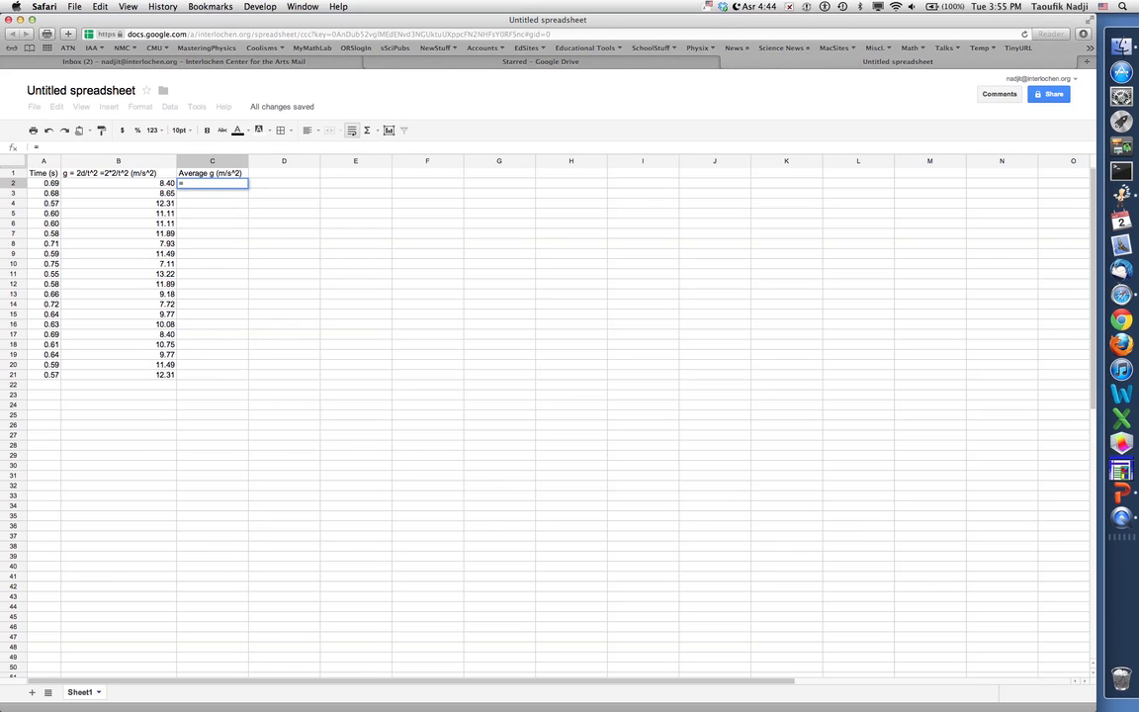
type("aver")
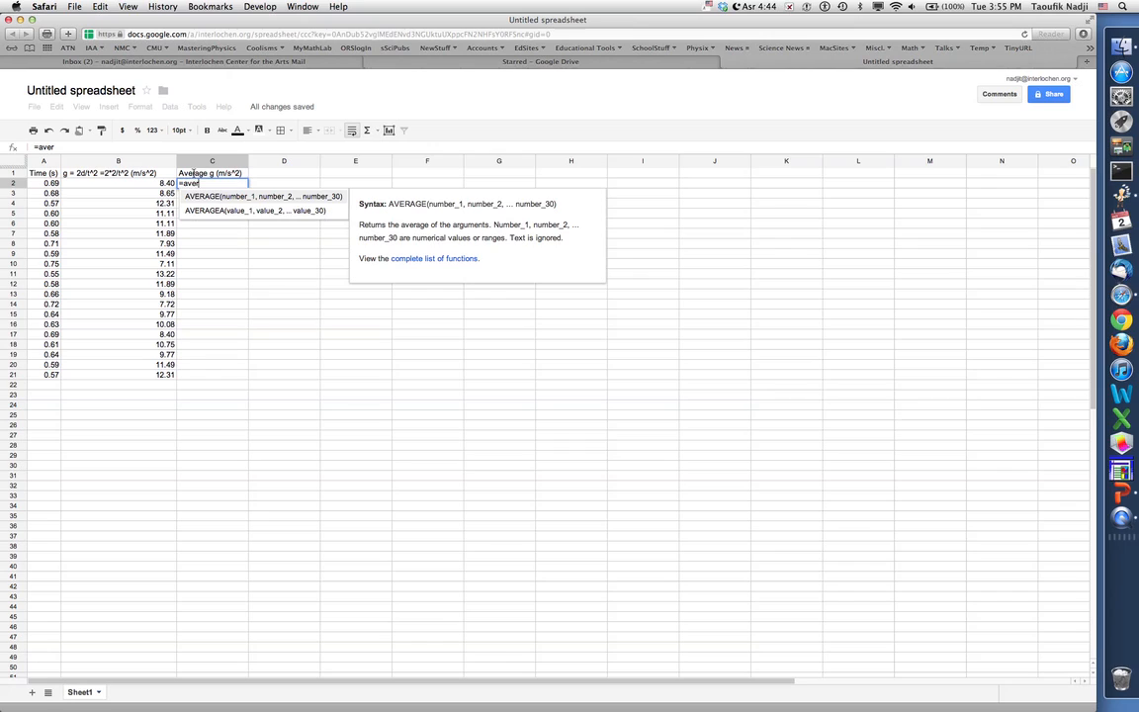
left_click(205, 197)
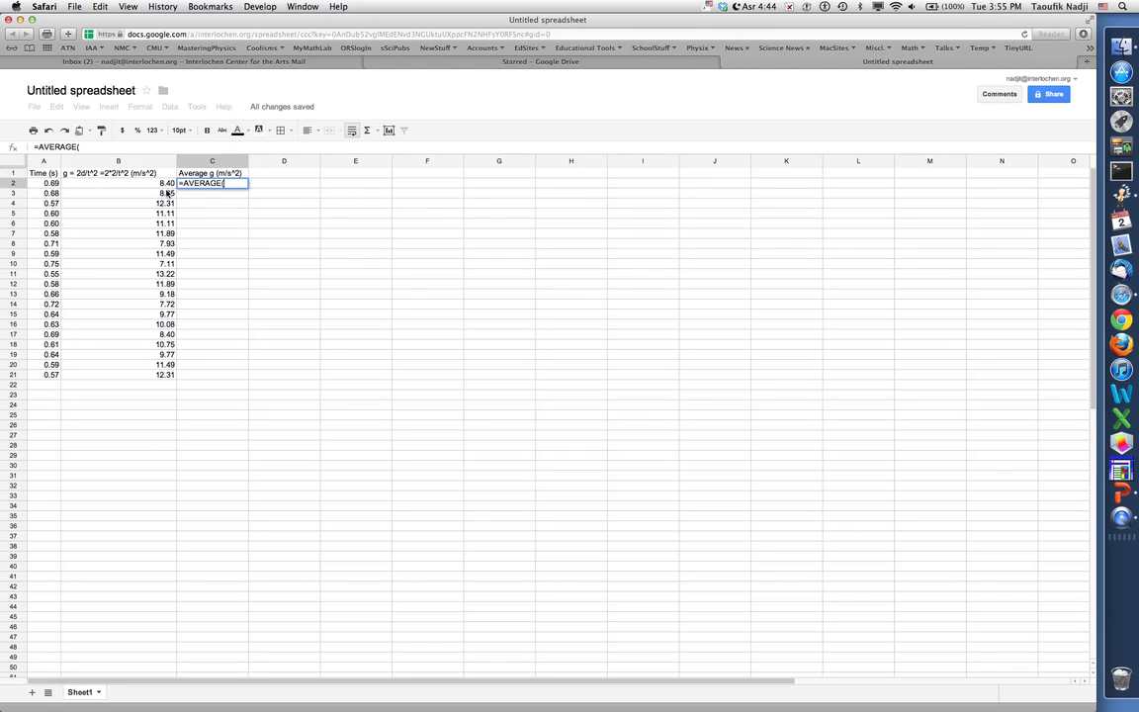
left_click_drag(148, 182, 147, 382)
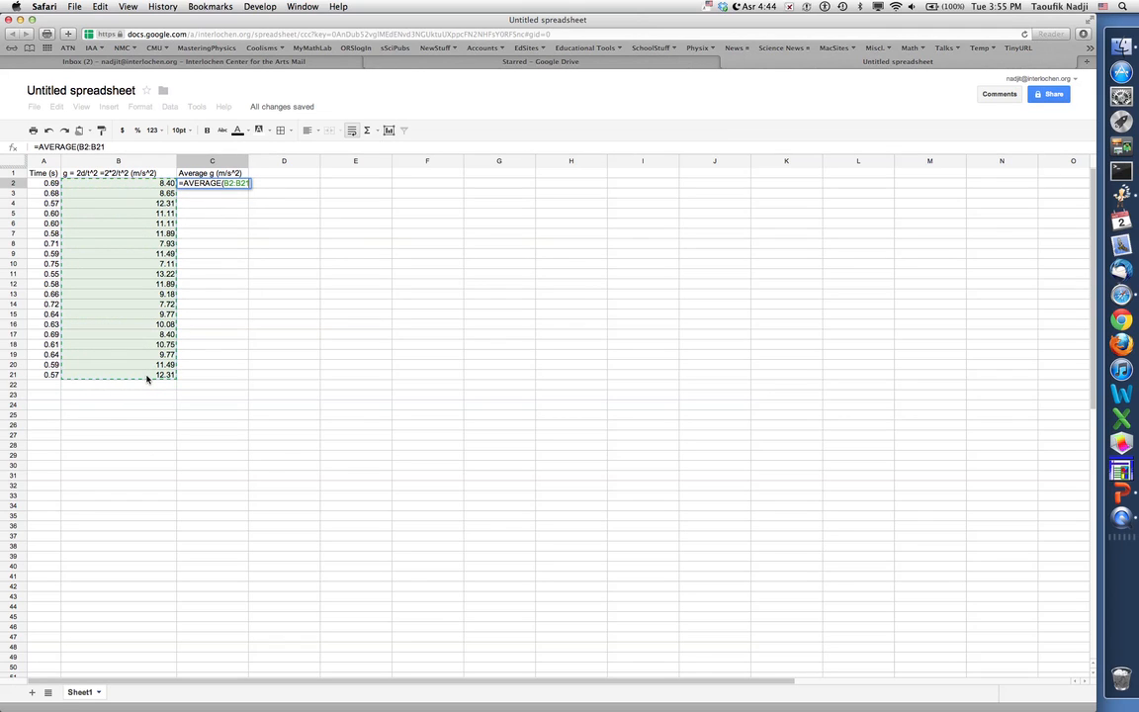
type(")")
key("Return")
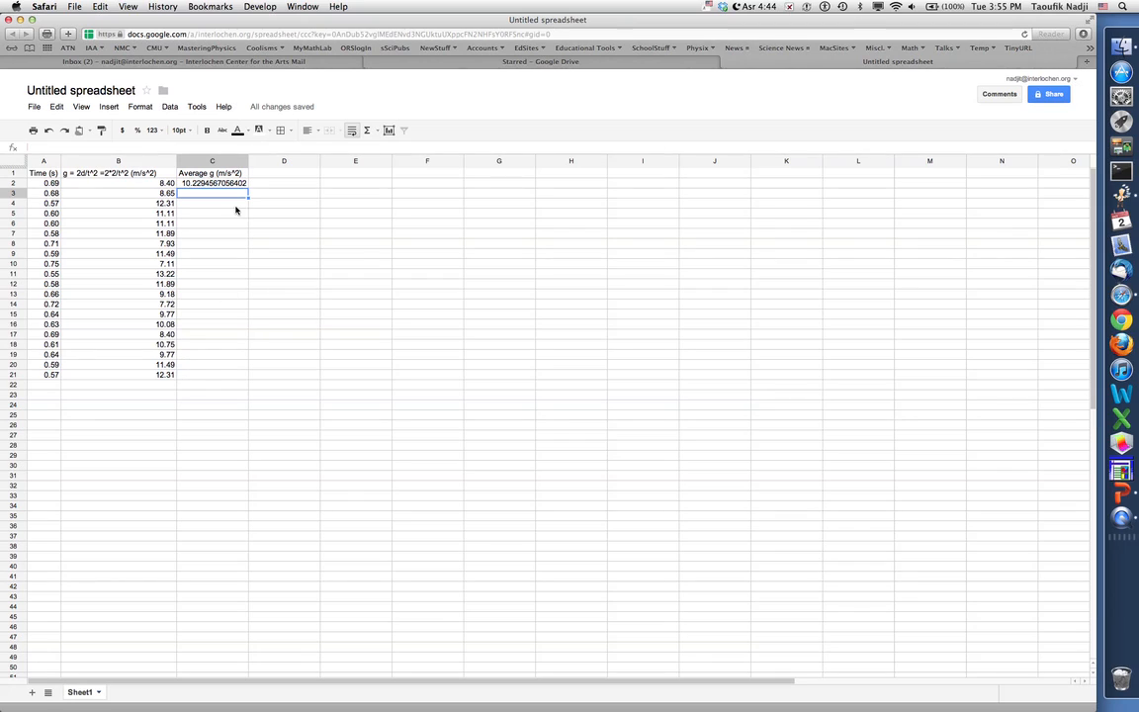
Step: Format the average in C2 with two decimals and widen column C slightly
left_click(236, 184)
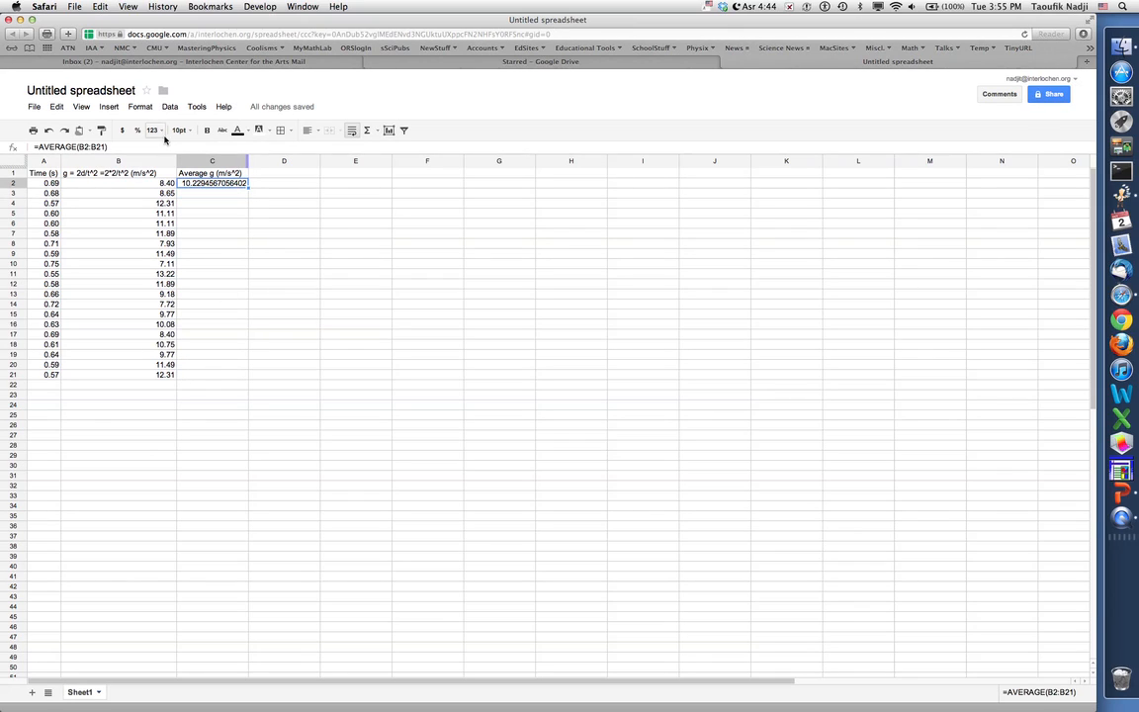
left_click(161, 132)
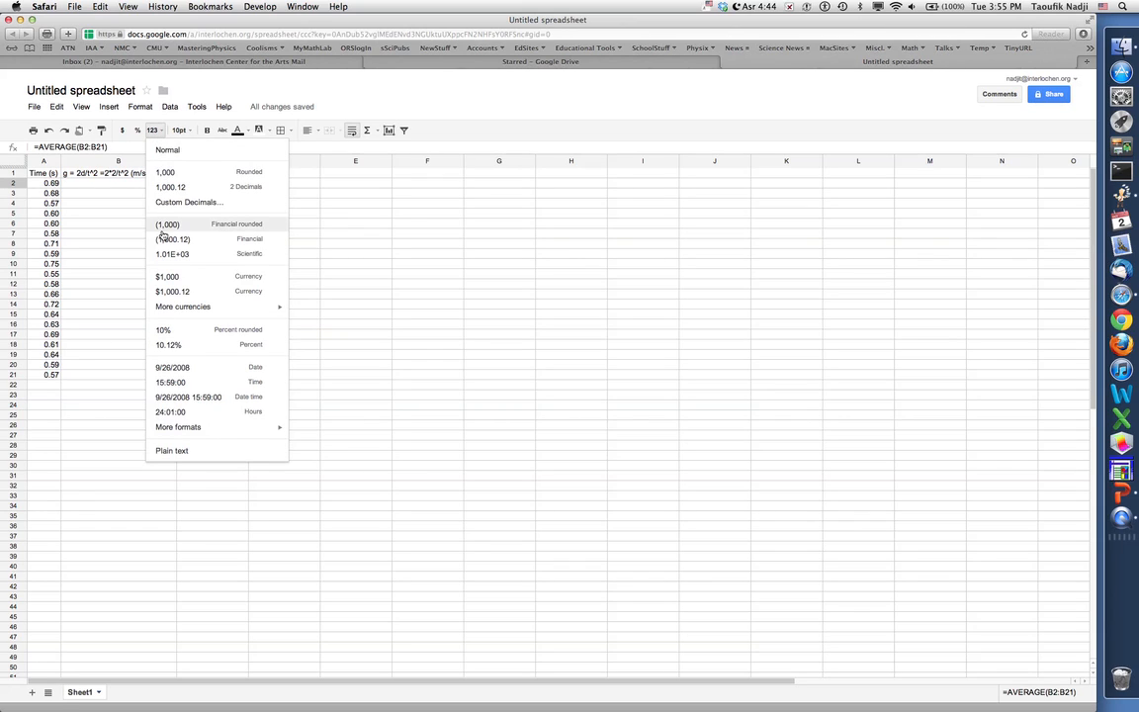
left_click(172, 188)
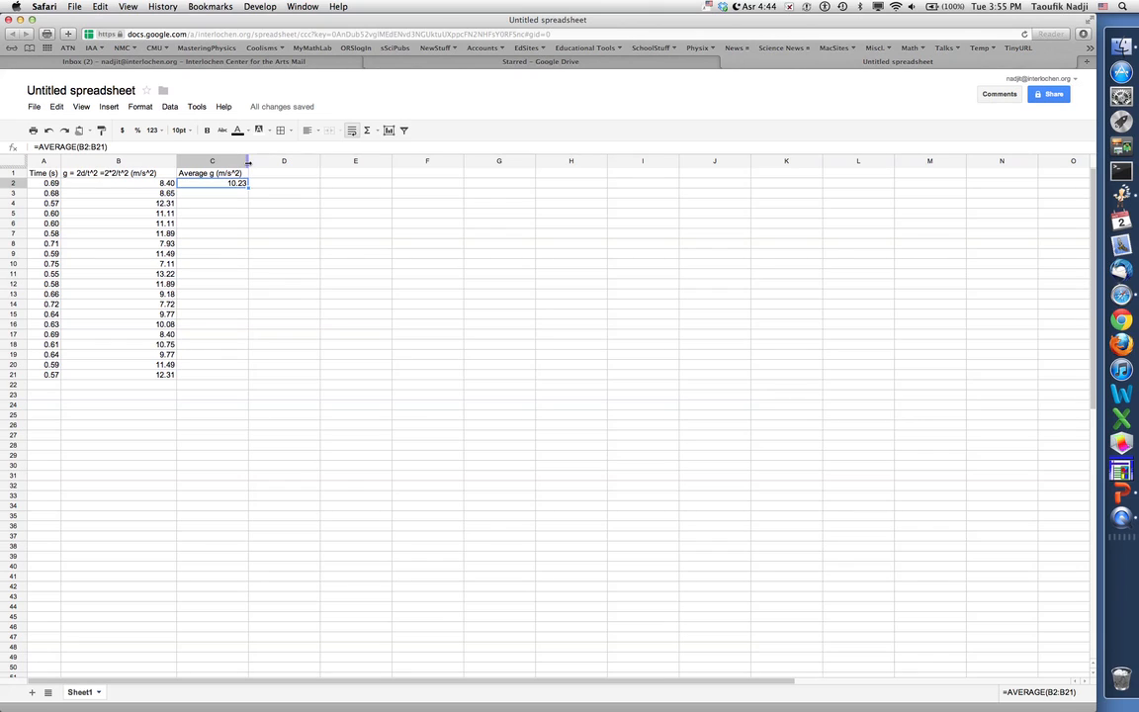
left_click_drag(248, 161, 252, 161)
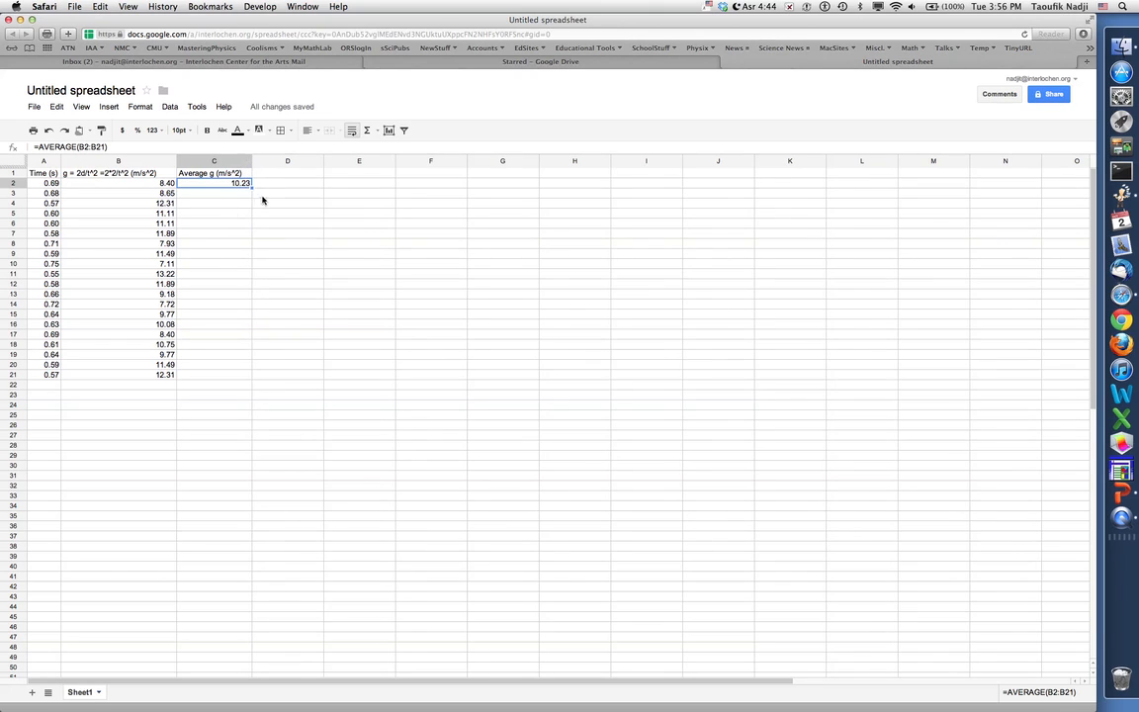
Step: Enter the heading "Standard Deviation (m/s^2)" in D1
left_click(280, 175)
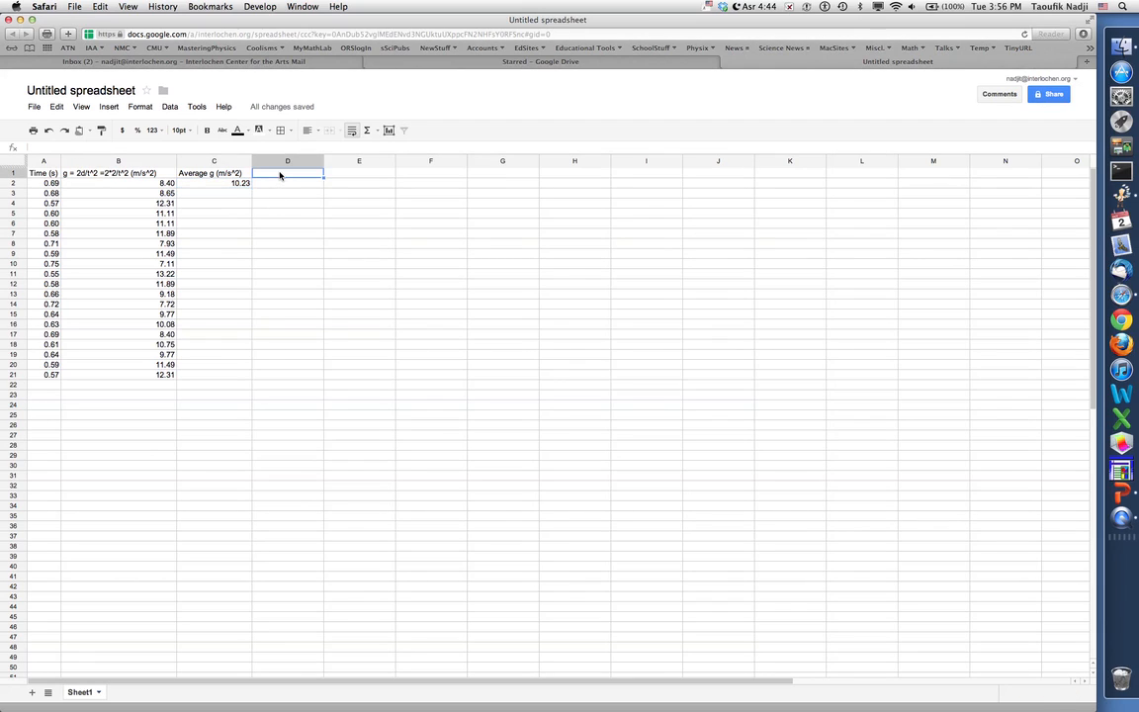
type("Standard Devi")
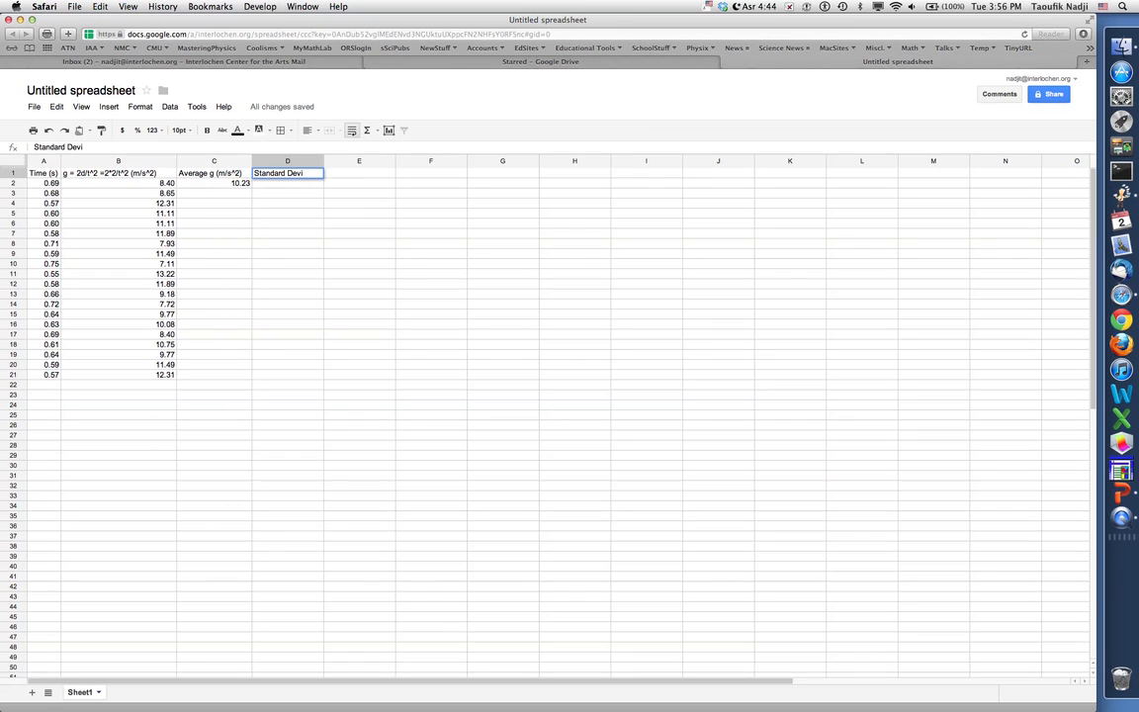
type("ation (m/s^2)")
key("Return")
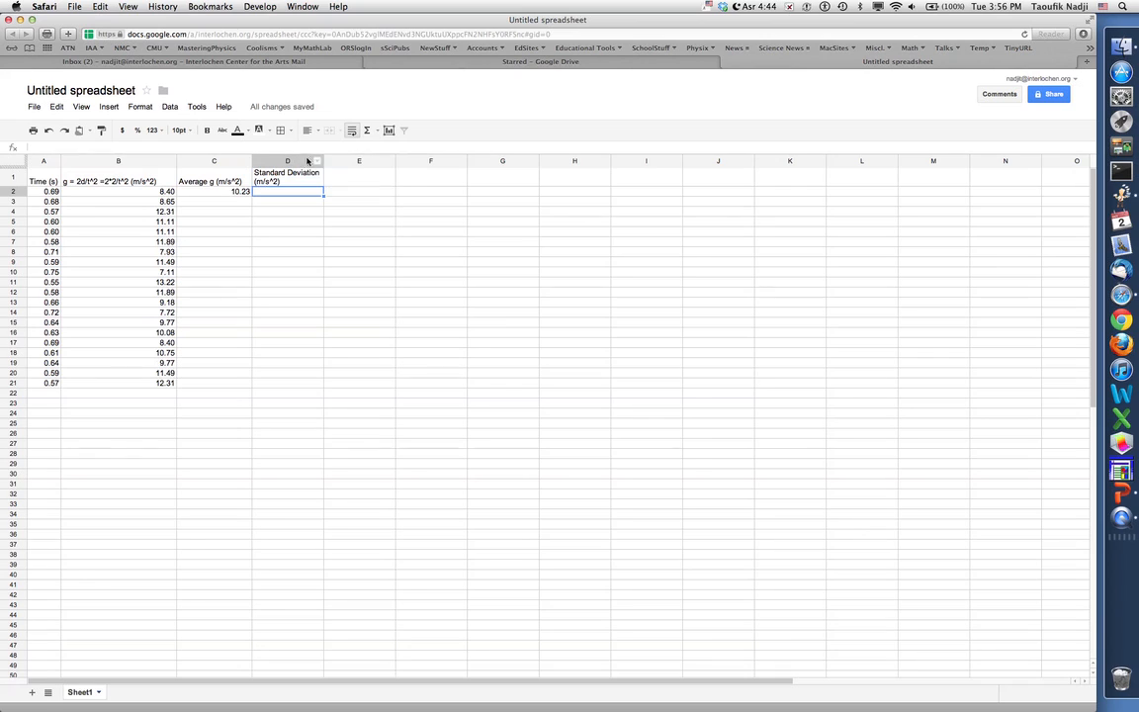
Step: Widen column D to fit its heading and calculate the standard deviation of g in D2 with =STDEV(B2:B21)
left_click_drag(323, 161, 362, 161)
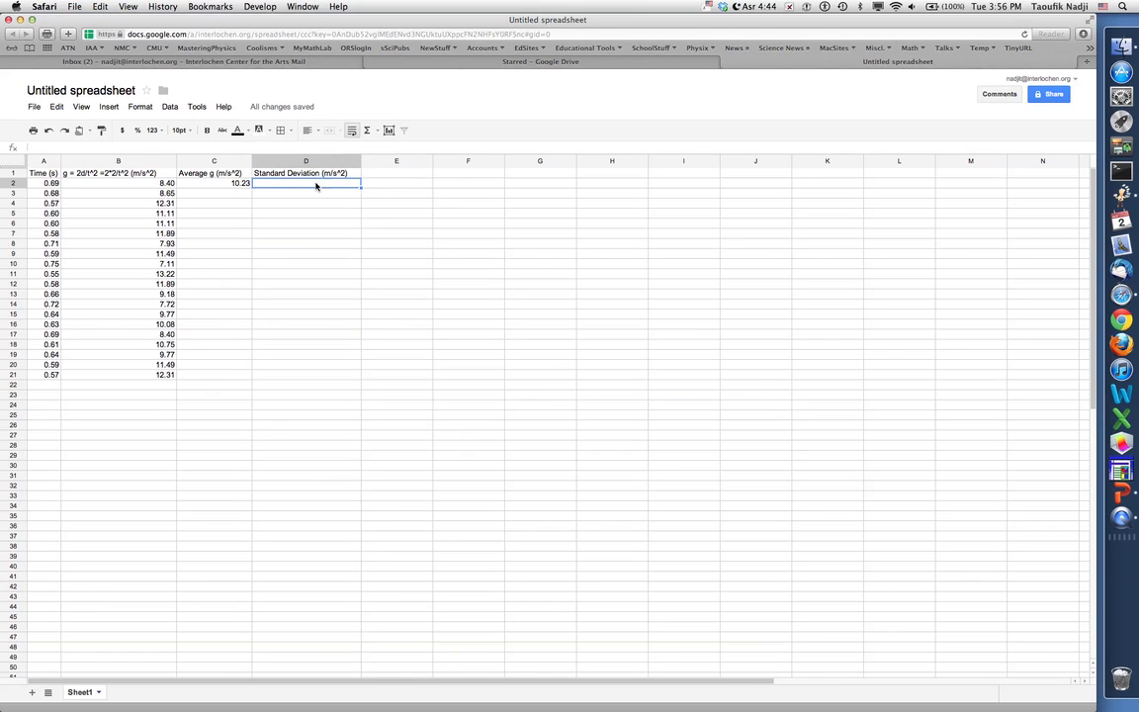
type("=")
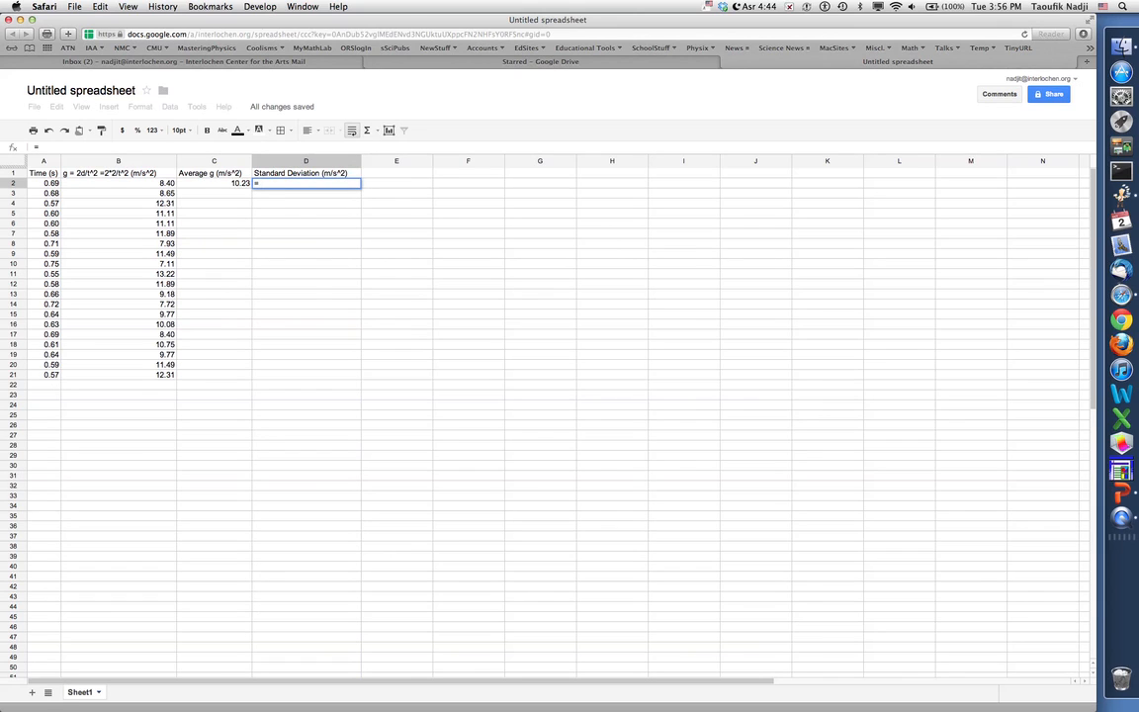
type("std")
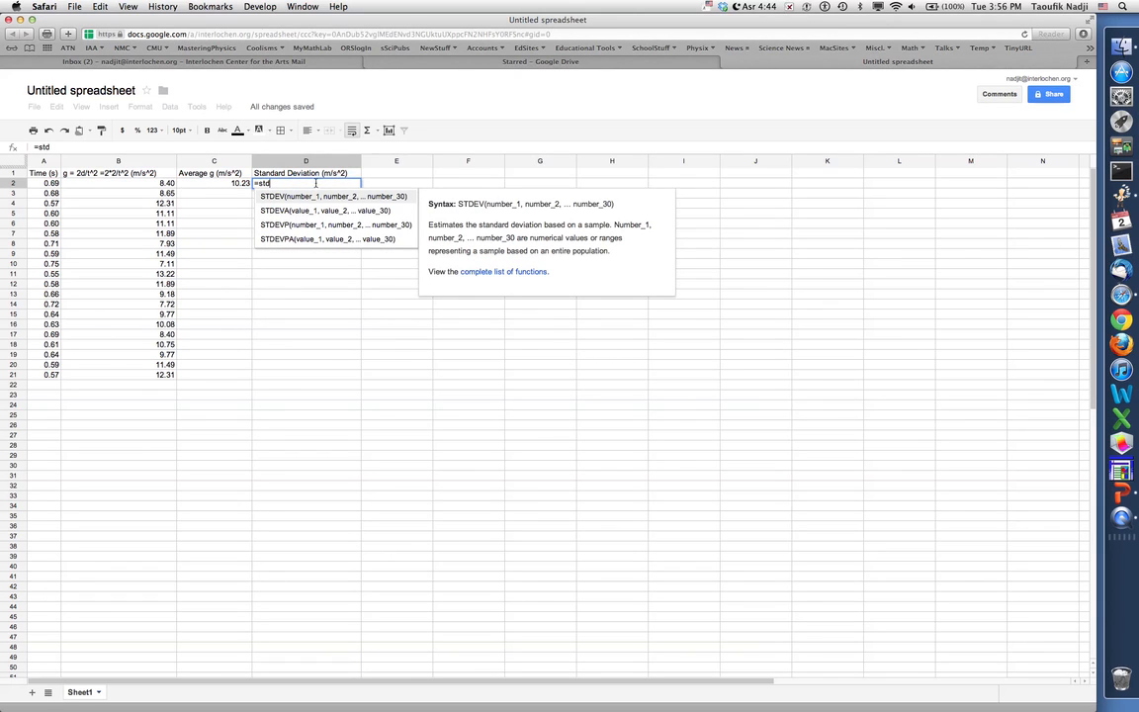
left_click(292, 199)
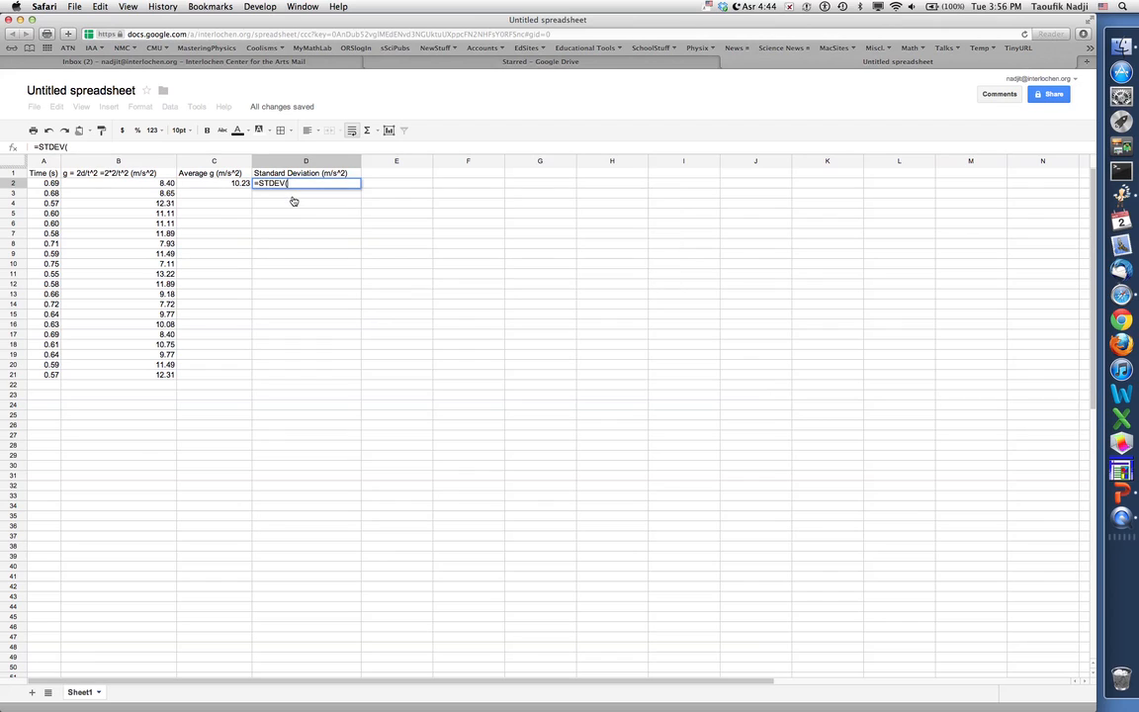
left_click_drag(165, 186, 158, 377)
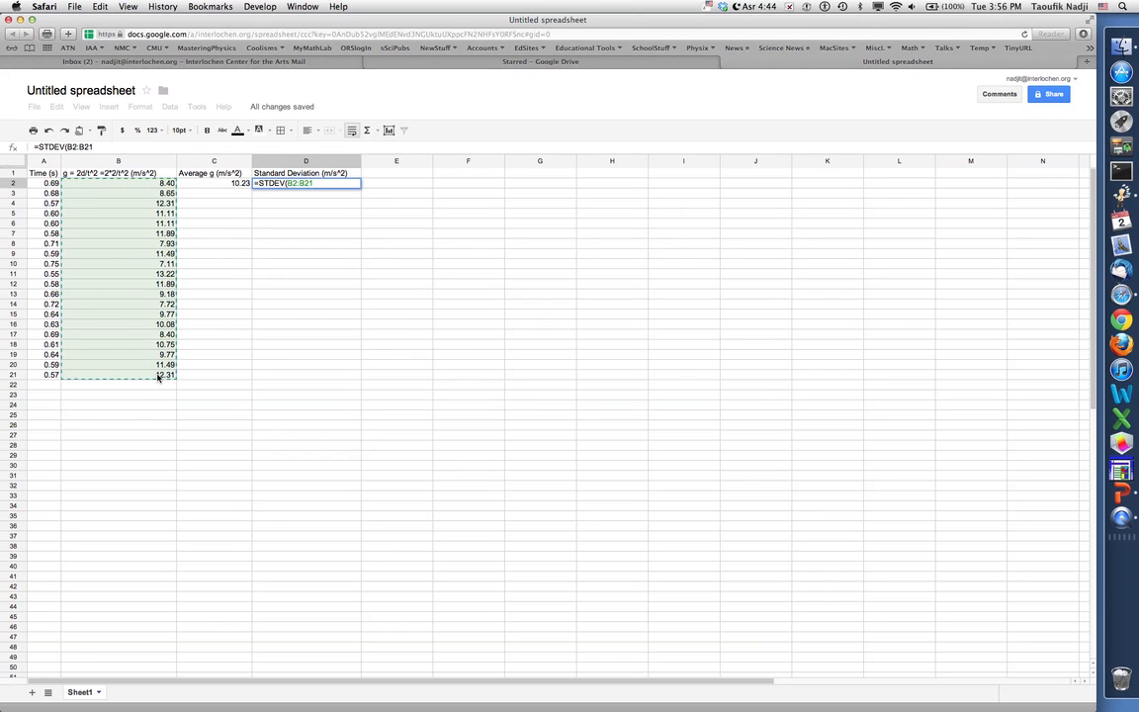
type(")")
key("Return")
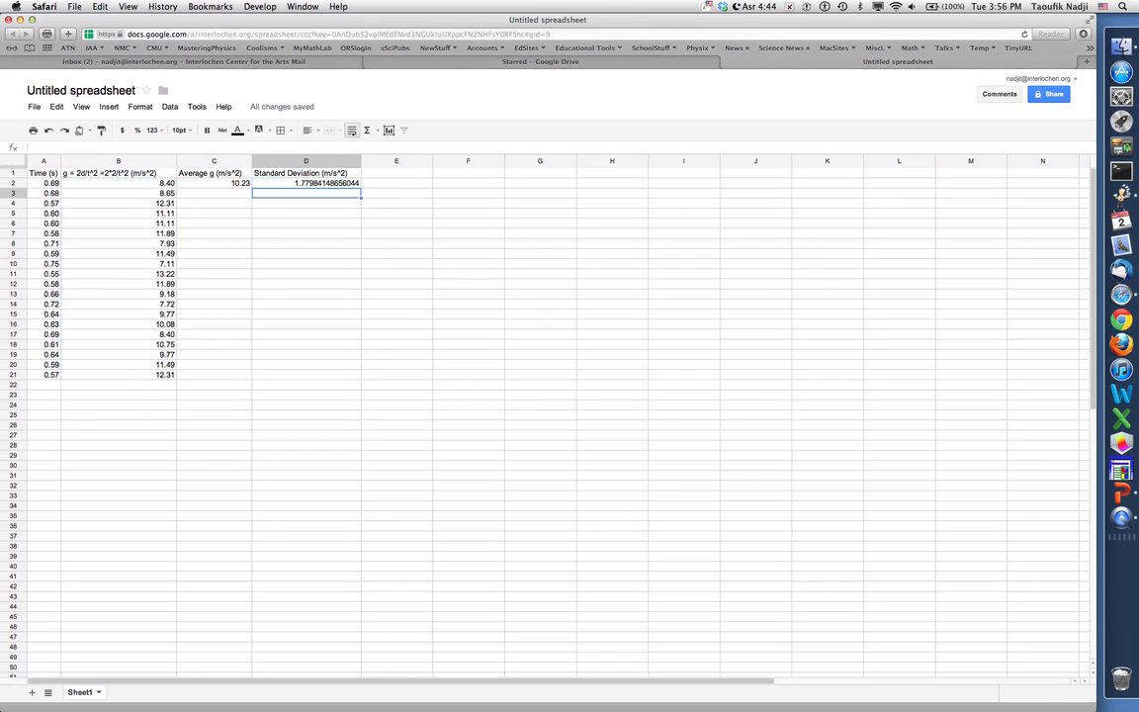
Step: Format the standard deviation in D2 with two decimals
left_click(336, 184)
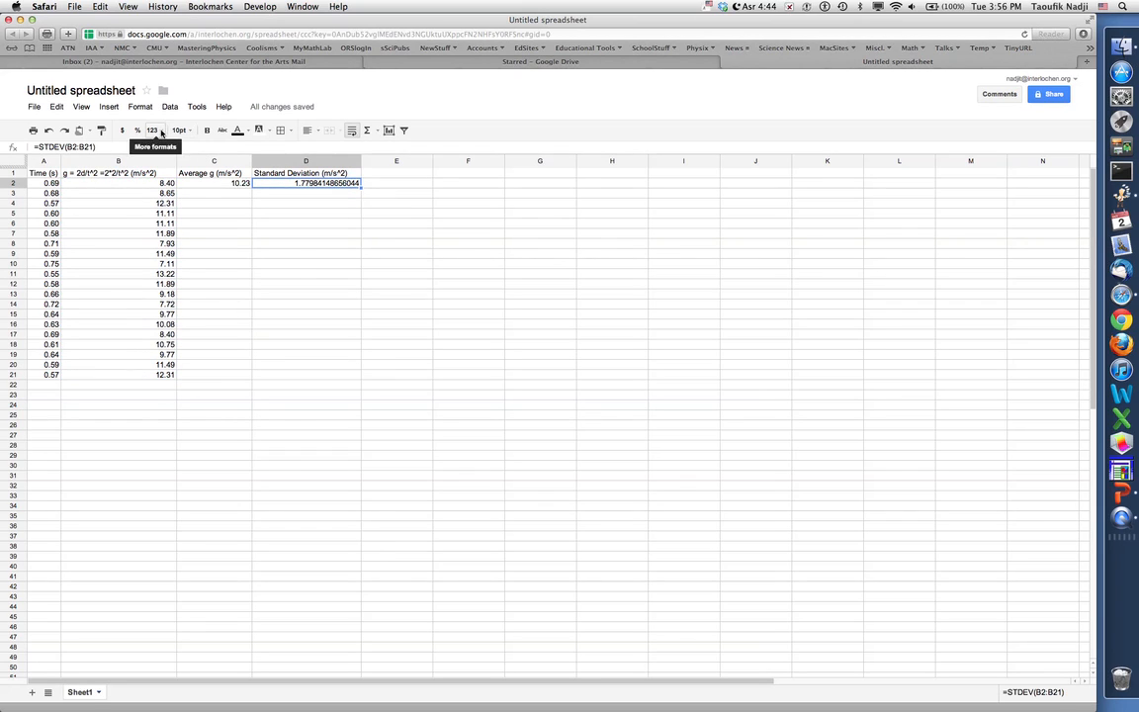
left_click(152, 130)
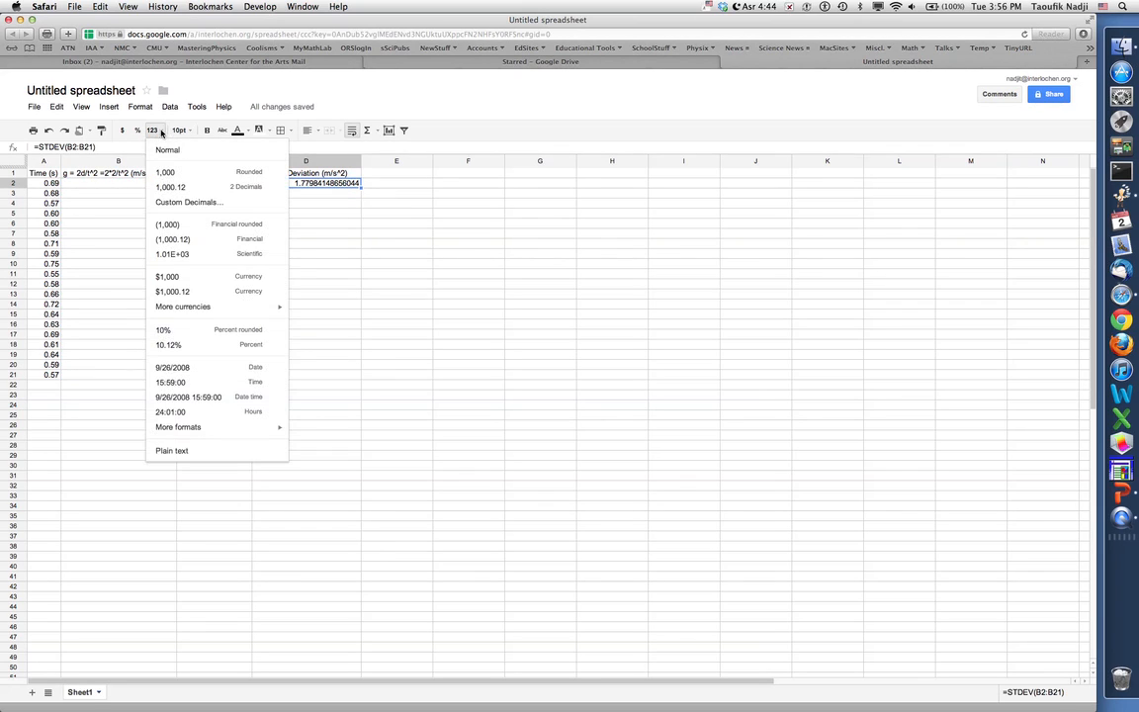
left_click(172, 188)
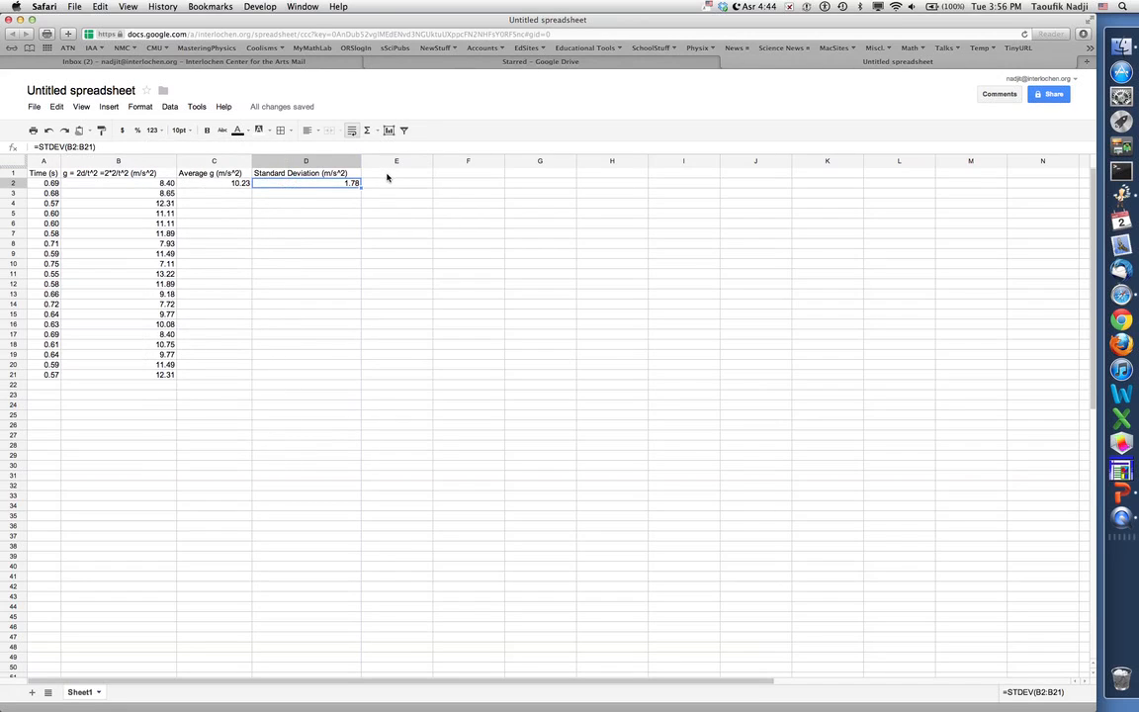
Step: Enter the heading "SDM (m/s^2)" in E1
left_click(387, 176)
type("SDM")
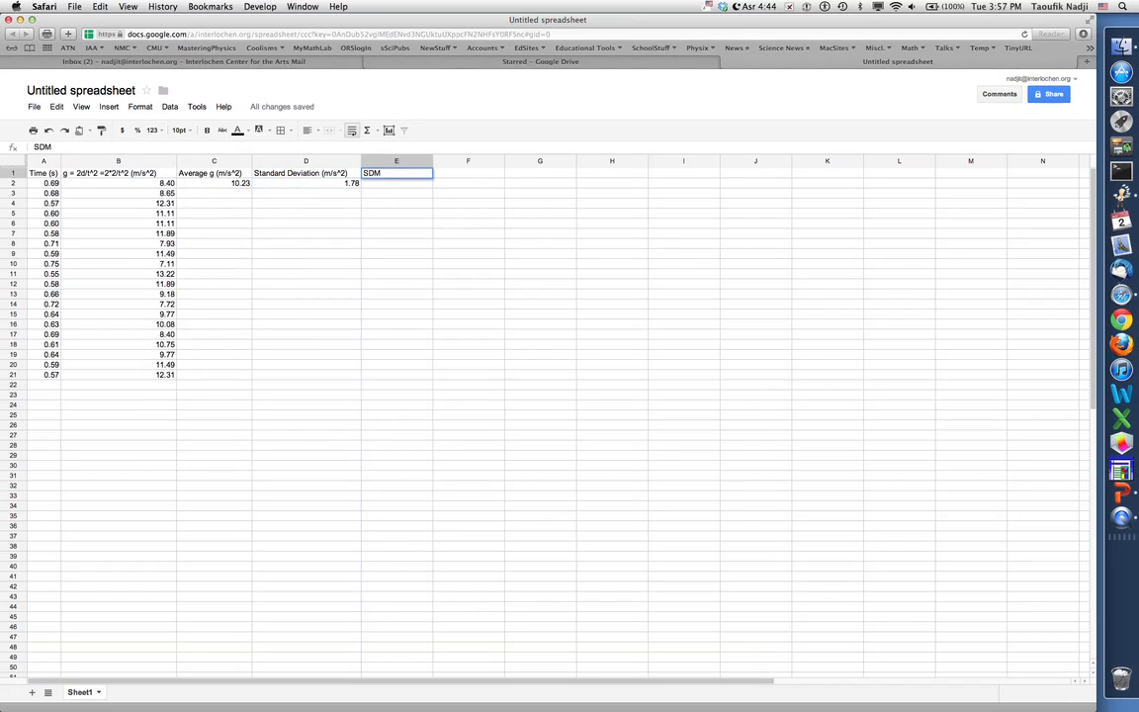
type(" (m/s^2)")
key("Return")
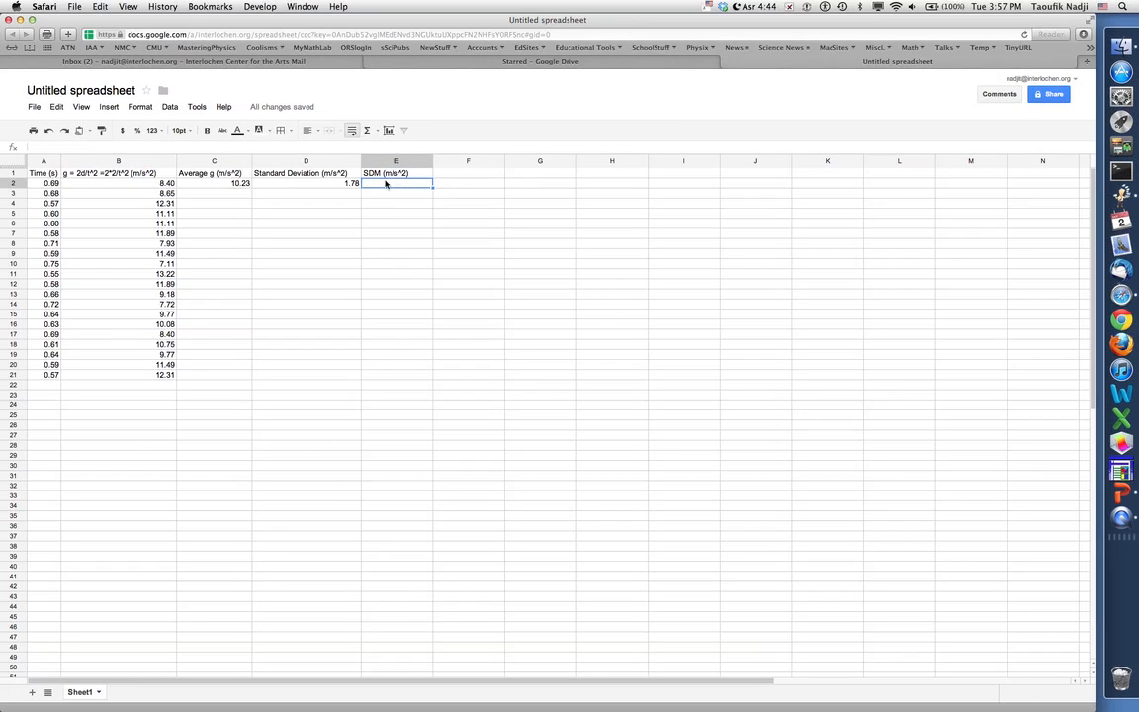
Step: Calculate the standard deviation of the mean in E2 with the formula =D2/sqrt(20)
type("=")
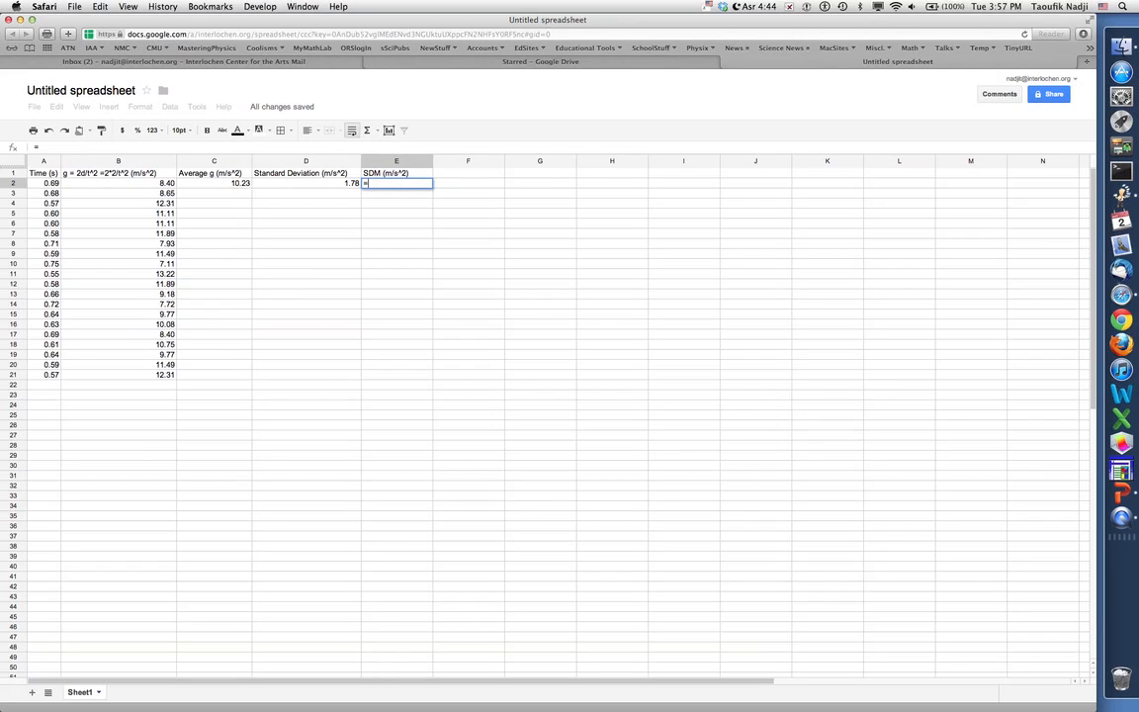
left_click(346, 183)
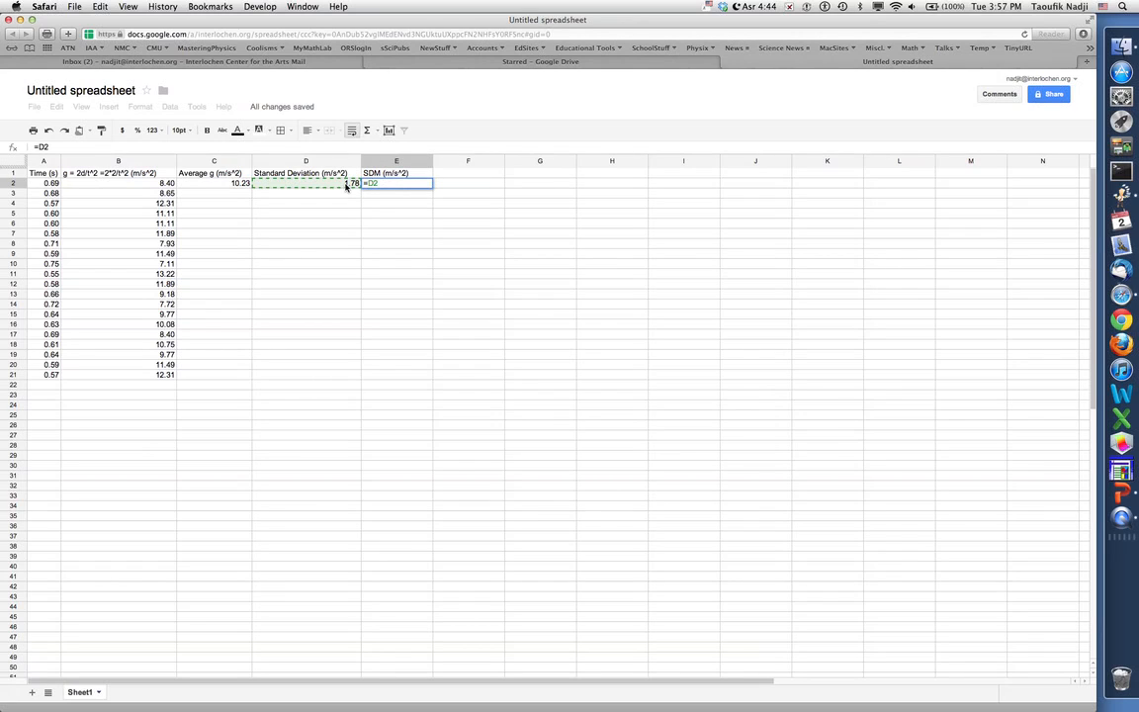
type("/srt")
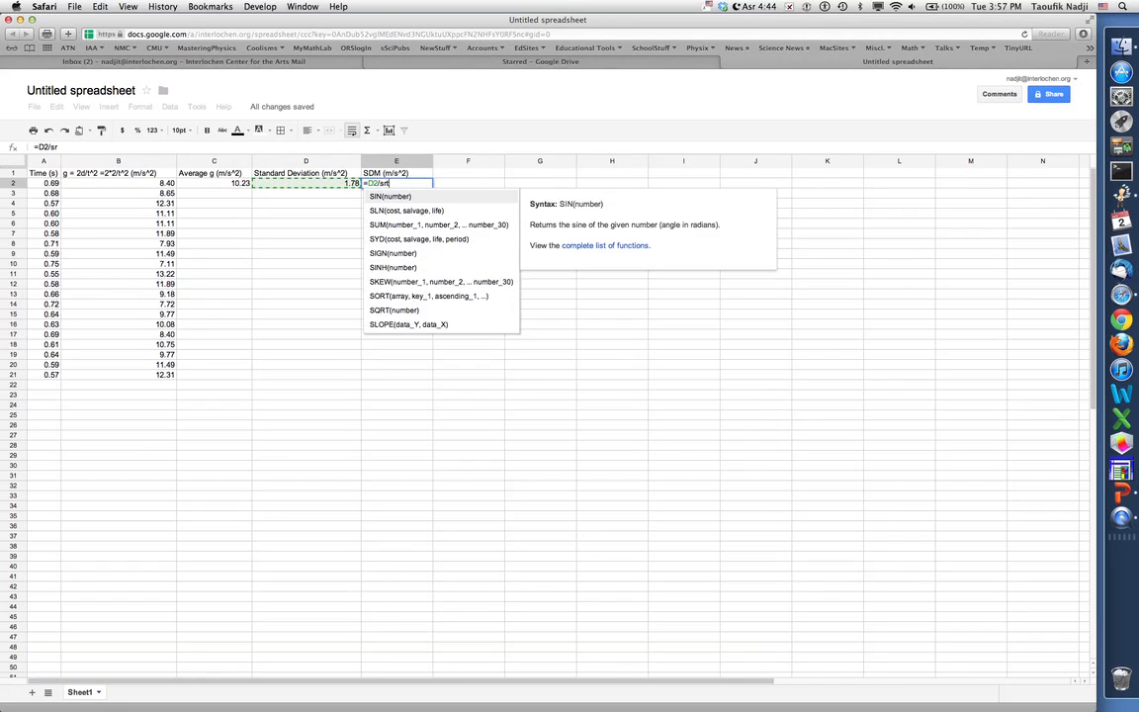
key("BackSpace")
key("BackSpace")
type("qrt")
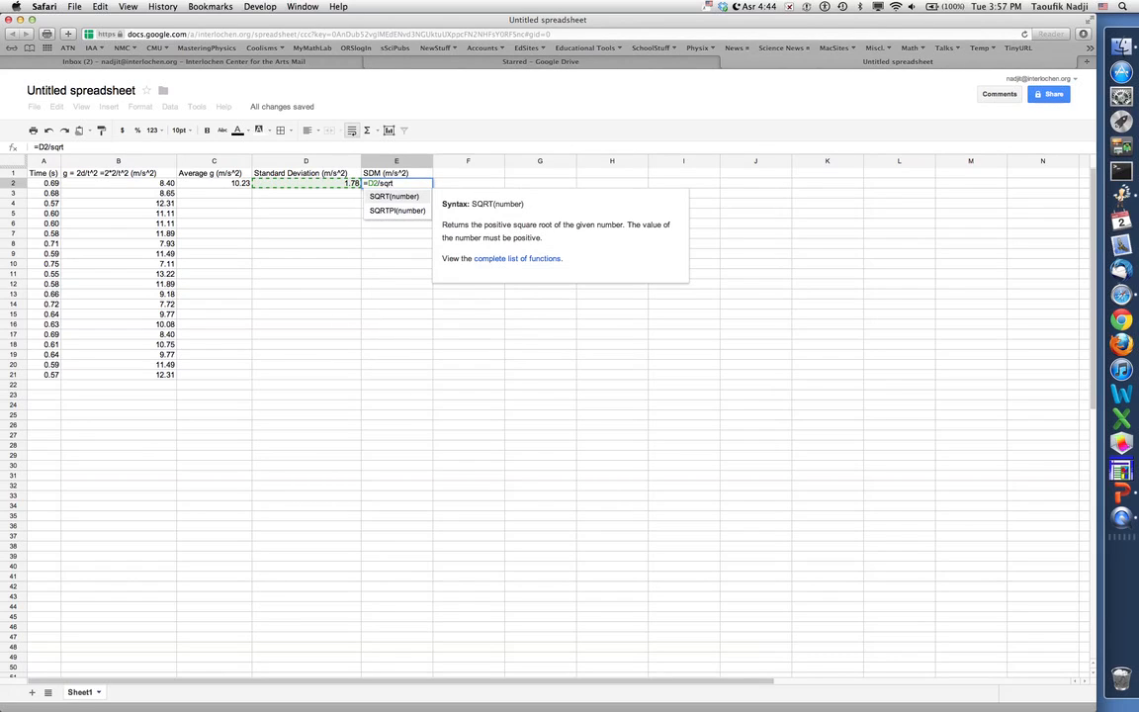
type("(")
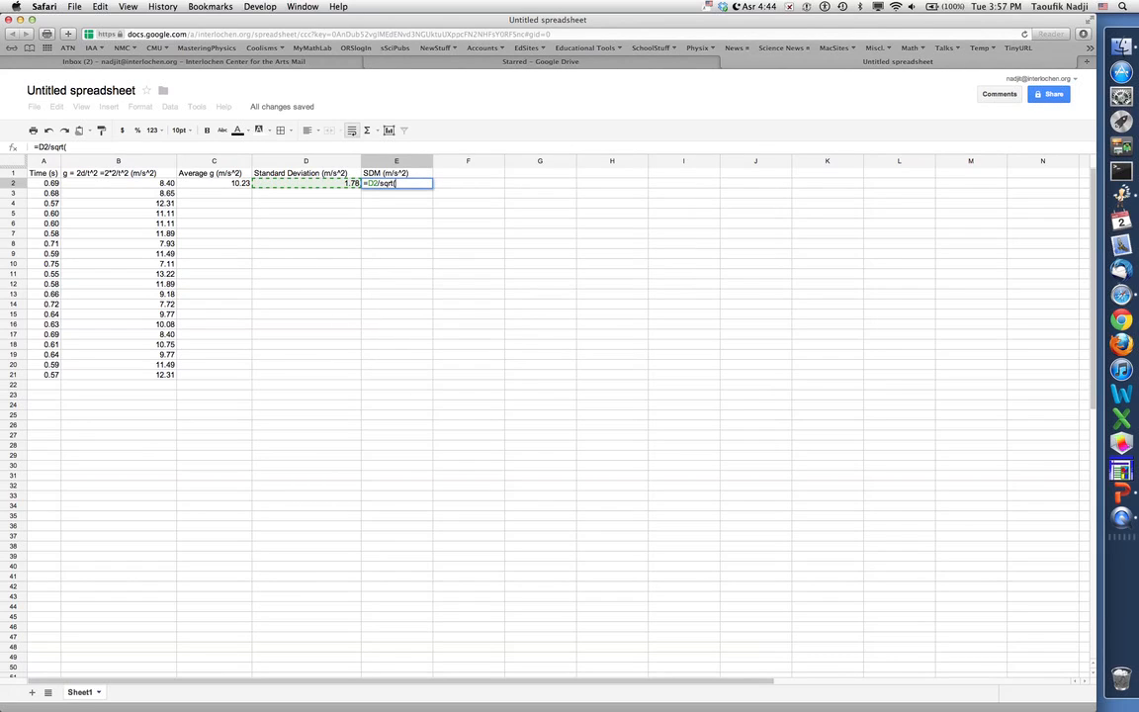
type("20")
type(")")
key("Return")
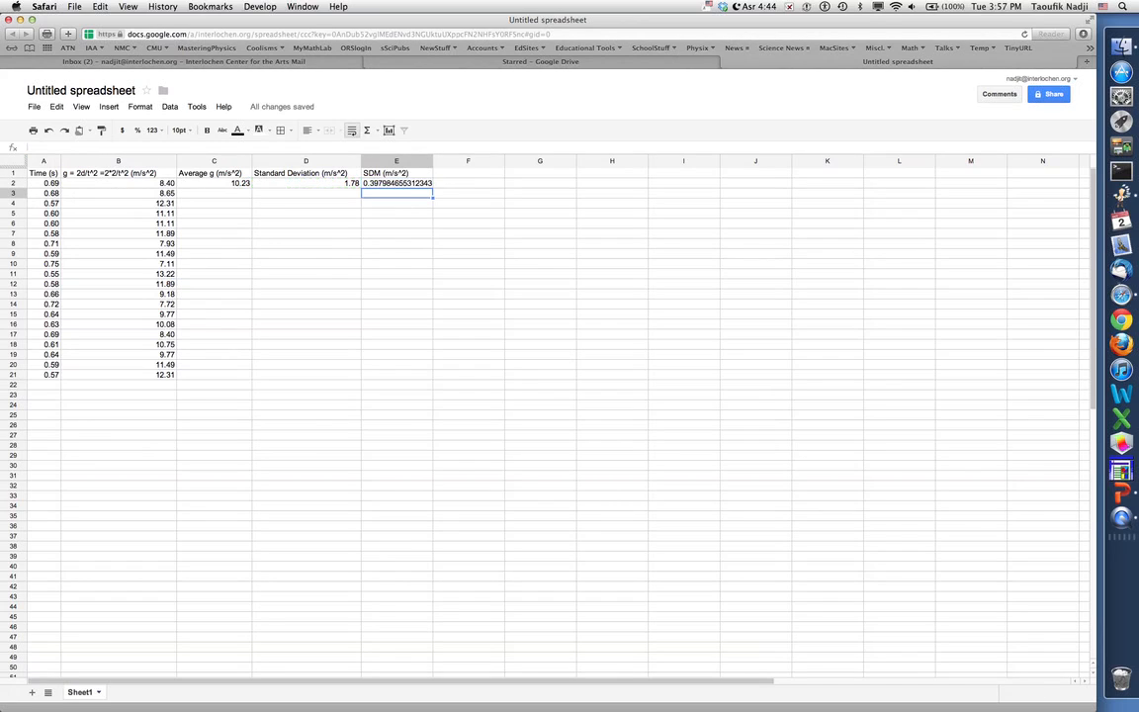
Step: Format the SDM value in E2 with two decimals and fit column E to its contents
left_click(420, 184)
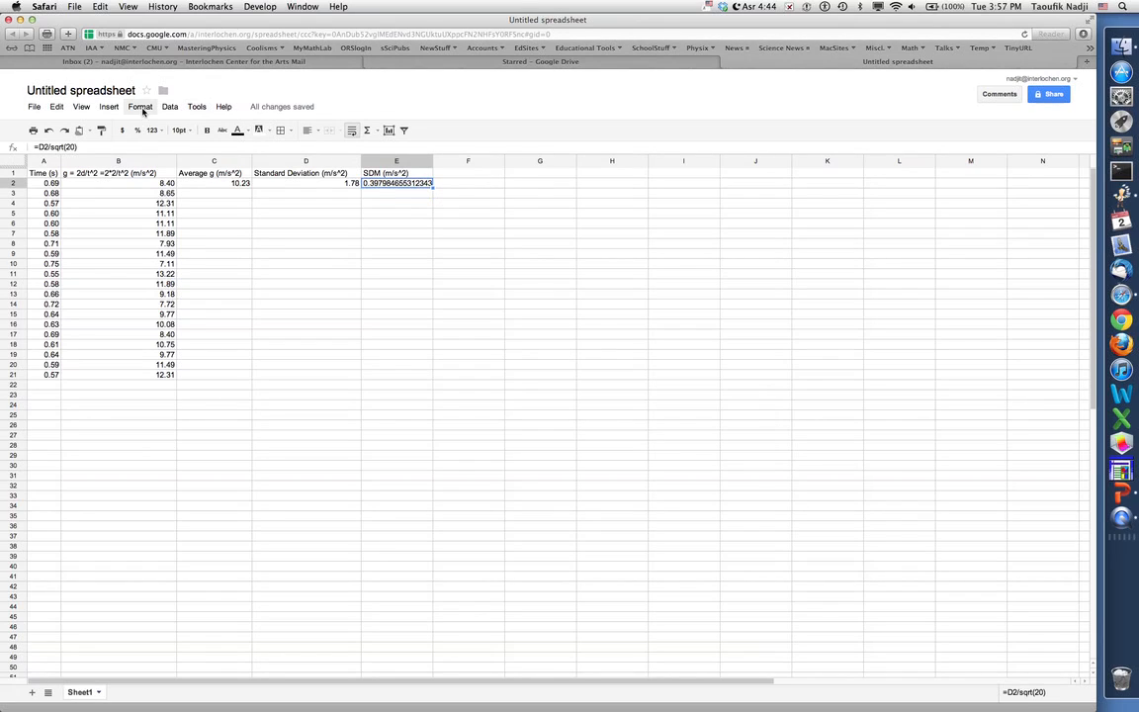
left_click(152, 130)
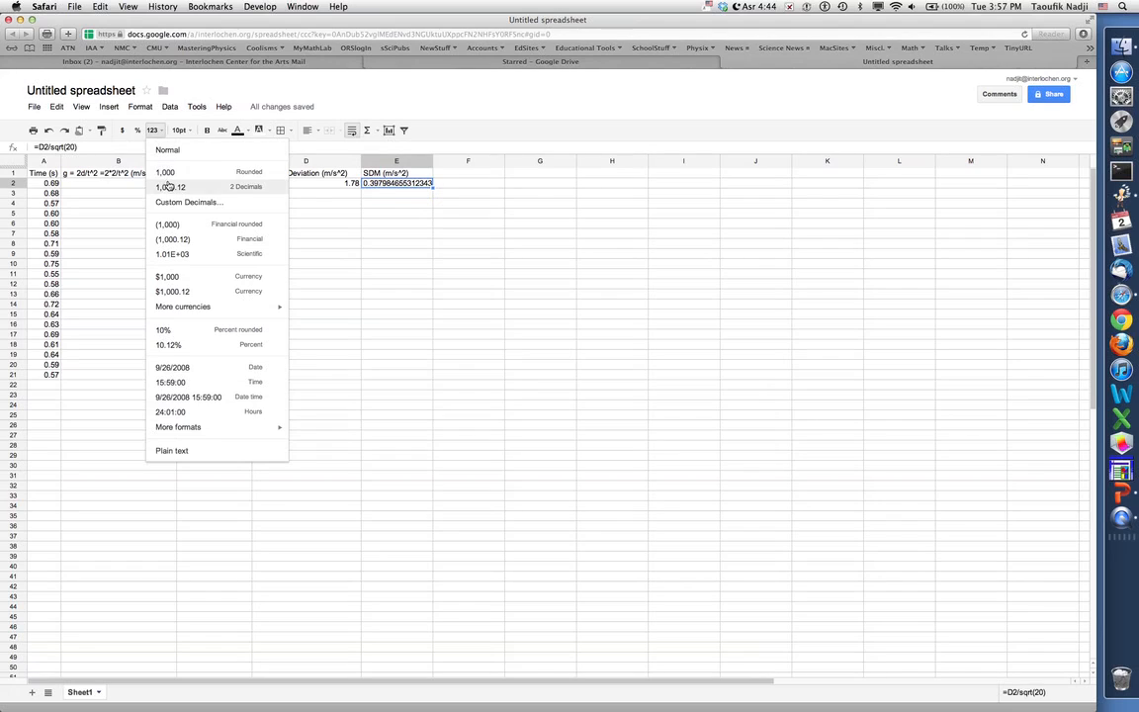
left_click(170, 188)
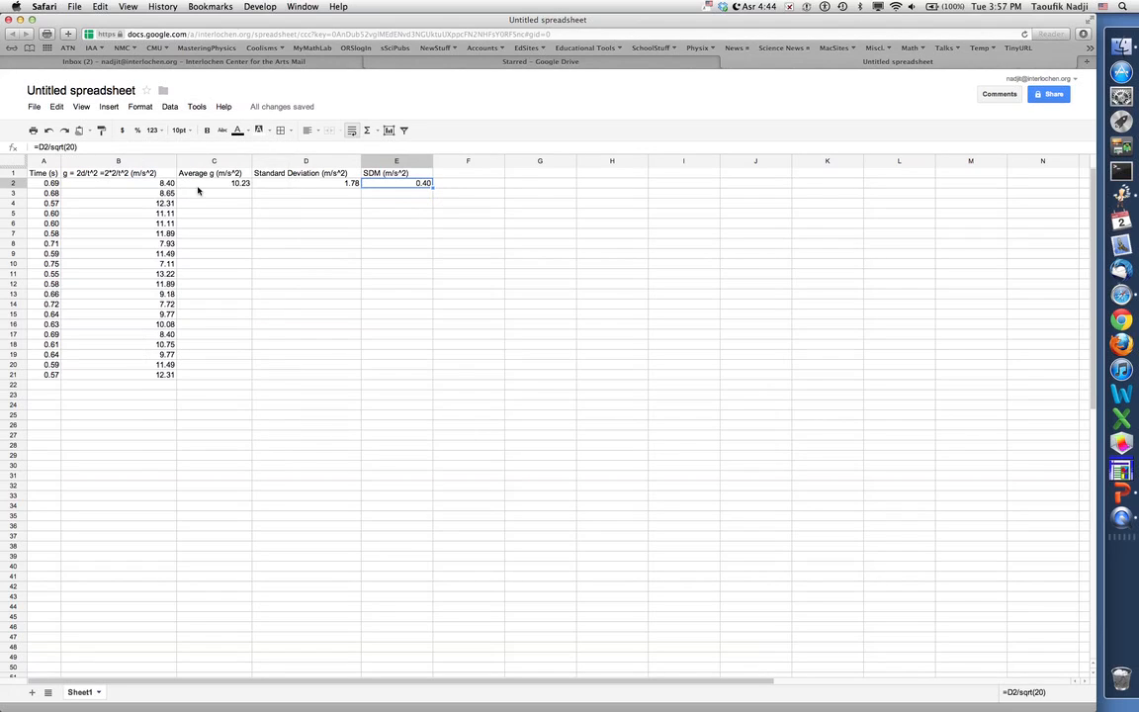
double_click(433, 161)
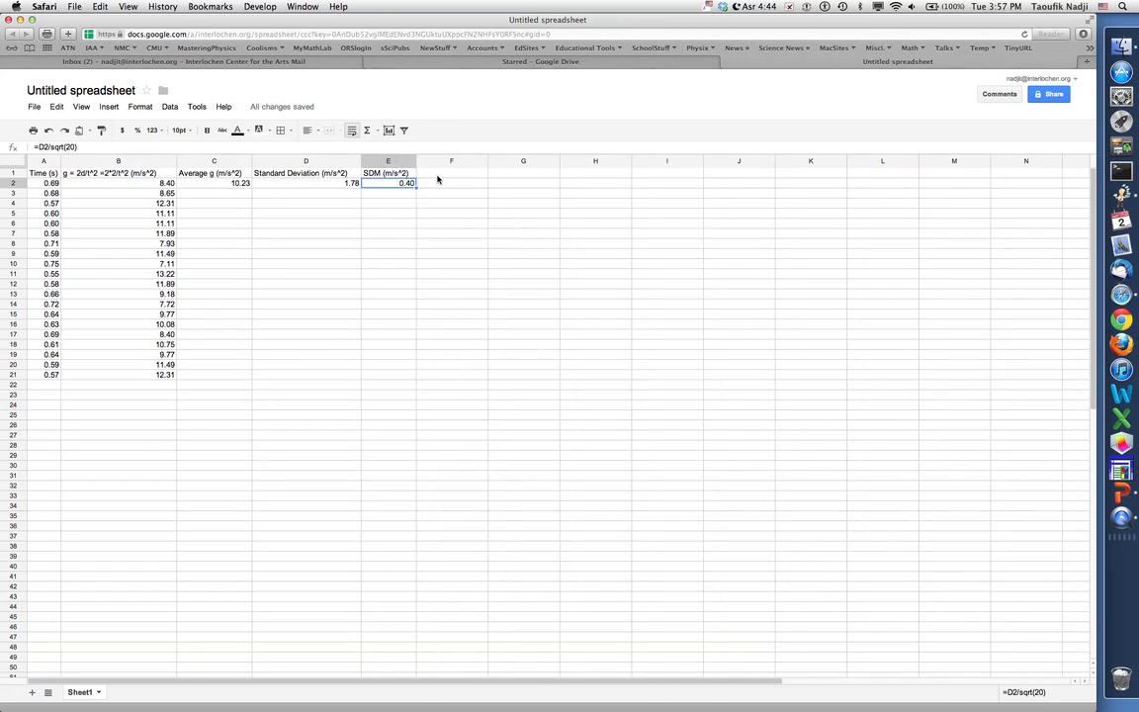
Step: Enter the heading "Δg (m/s^2)" in F1
left_click(438, 174)
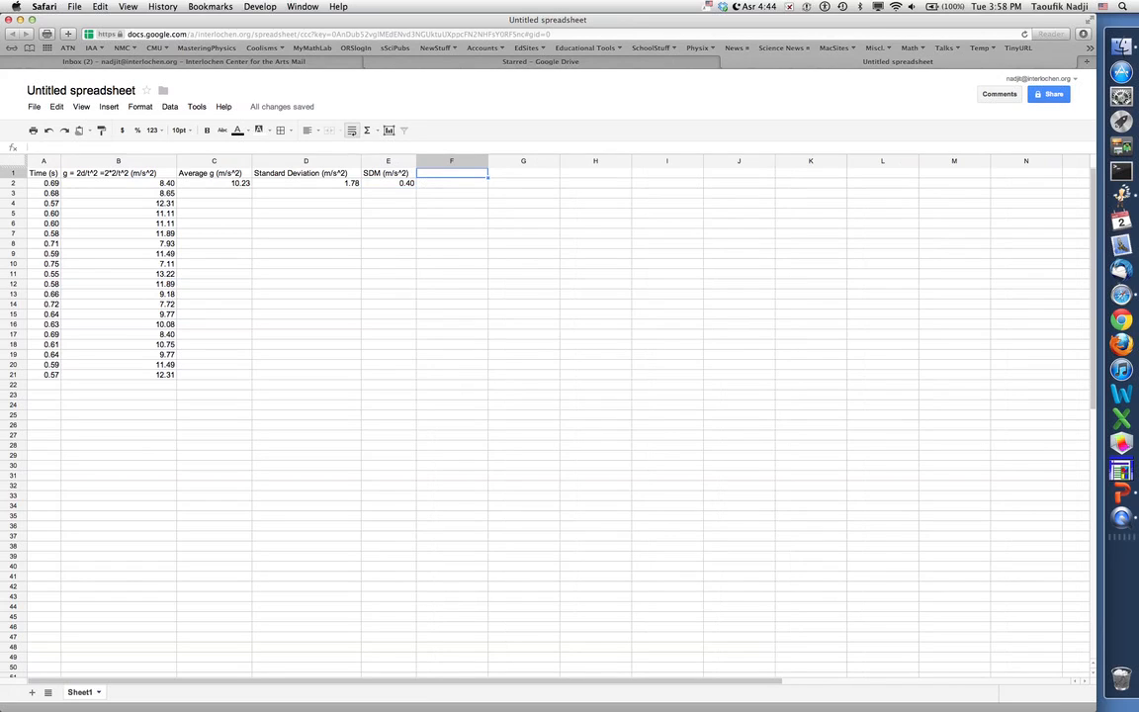
type("=")
key("Escape")
type("A")
type("g")
type(" (m/")
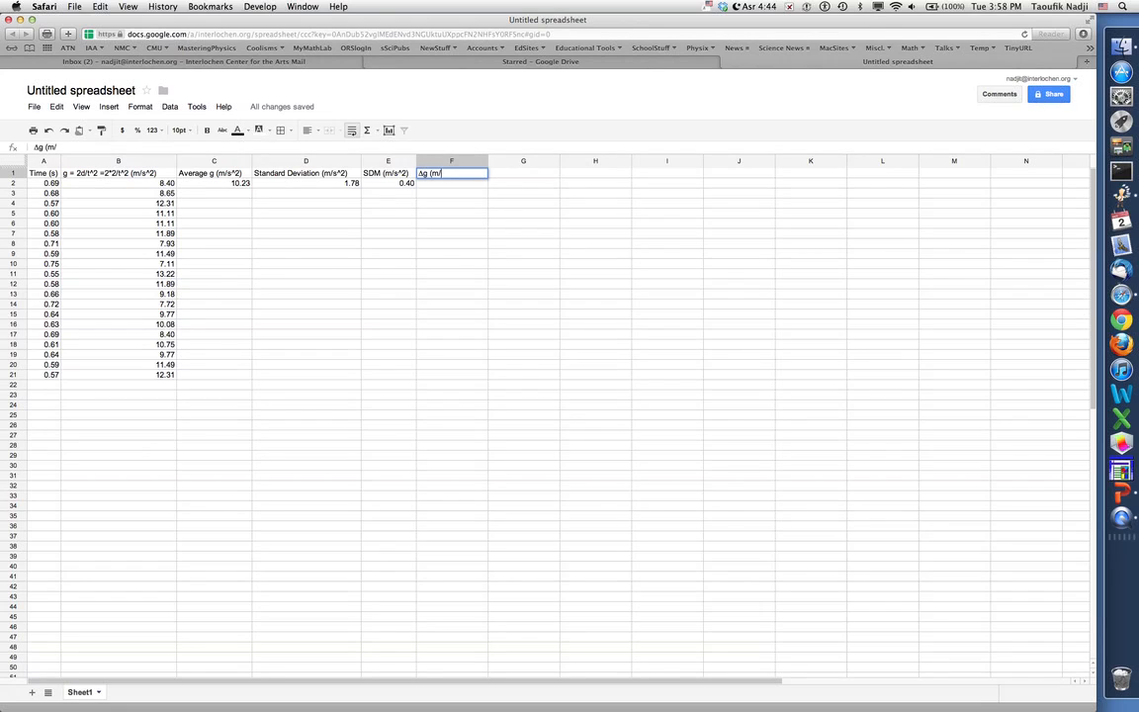
type("s^2)")
key("Return")
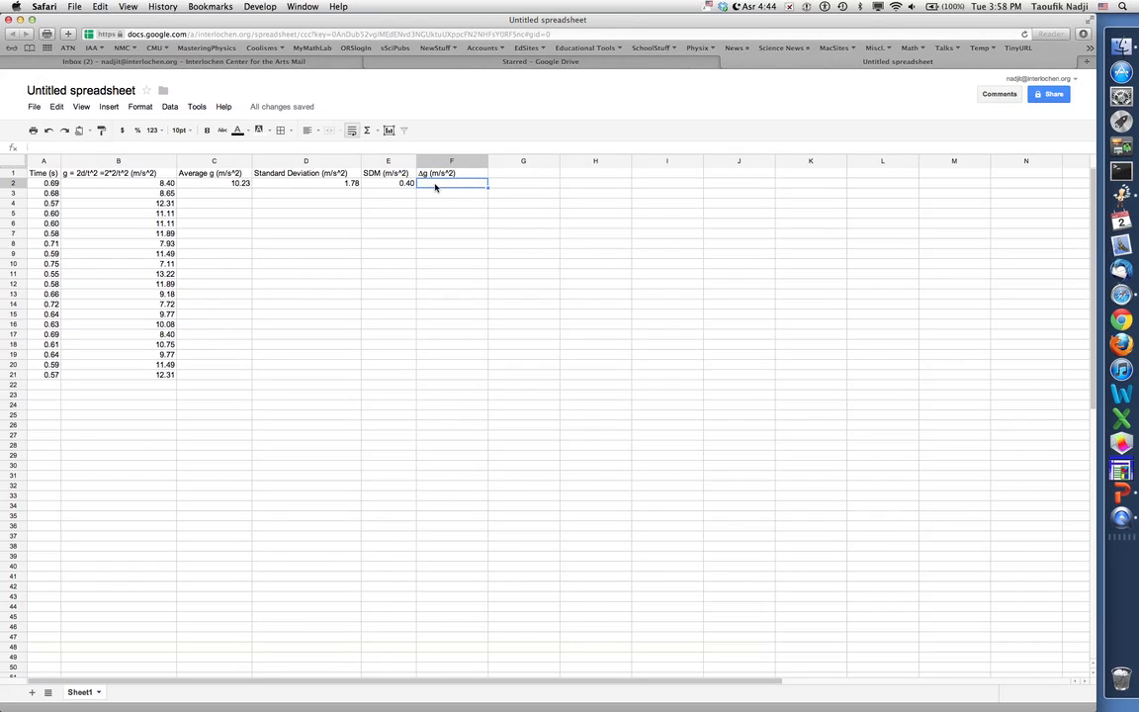
Step: Extend the heading in F1 to "Δg (m/s^2) = 2*SDM" and fit column F to it
left_click(464, 174)
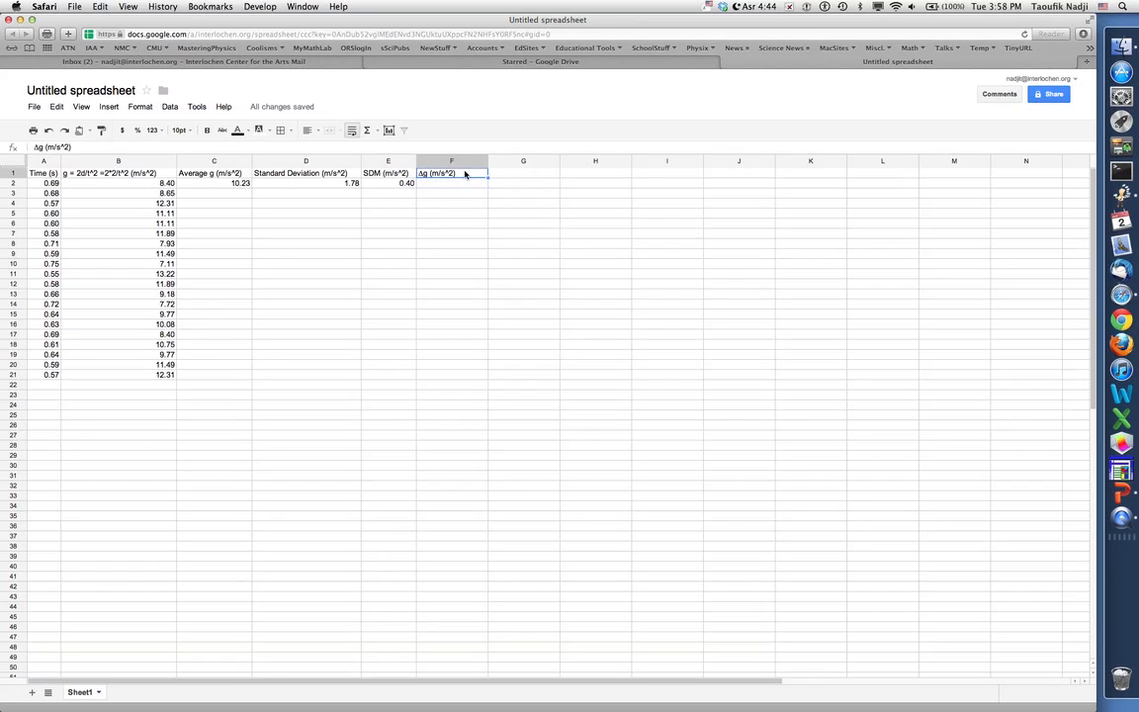
type("= 2*")
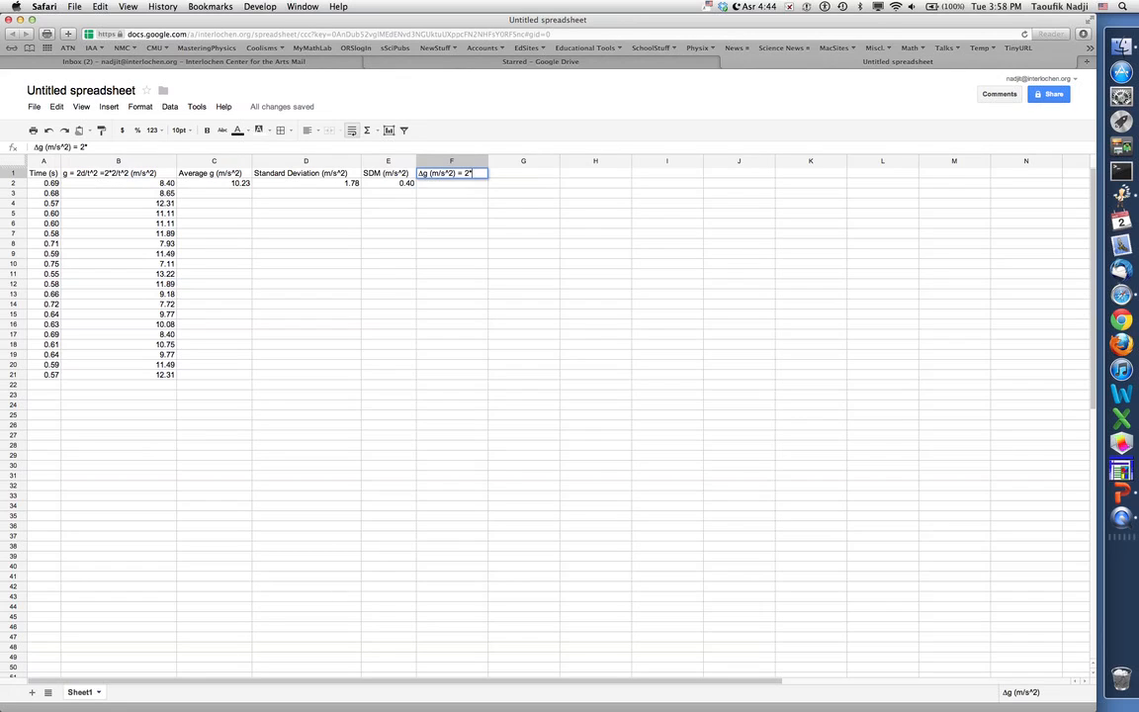
type("SDM")
key("Return")
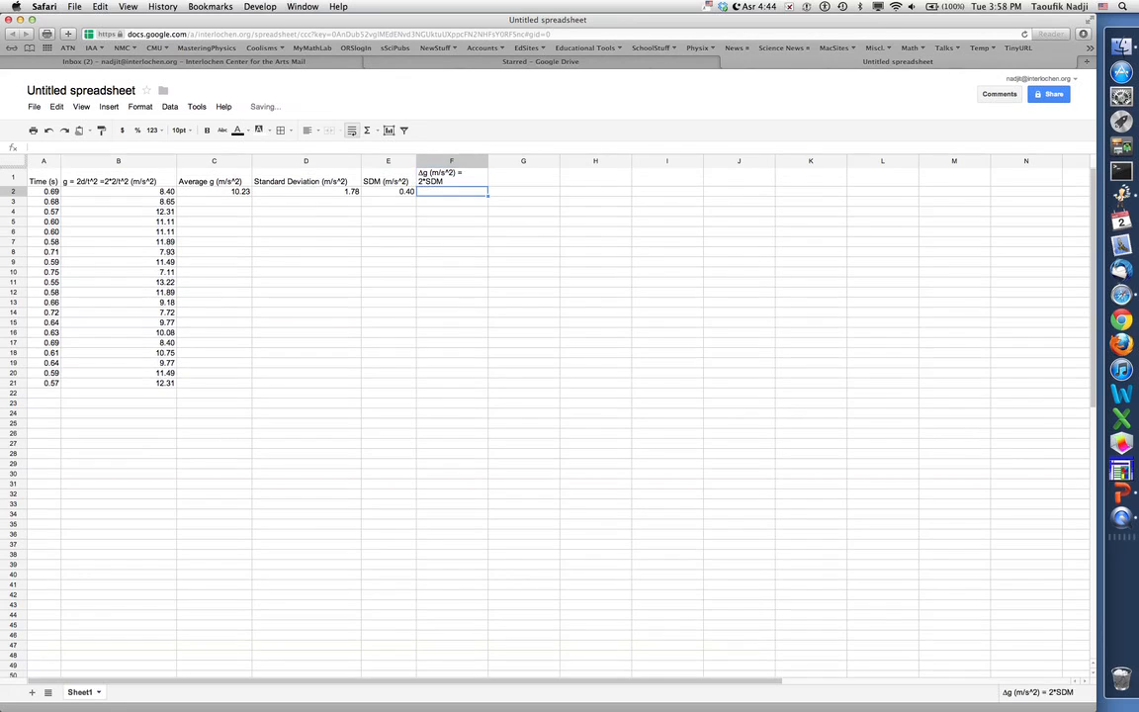
left_click_drag(487, 161, 513, 162)
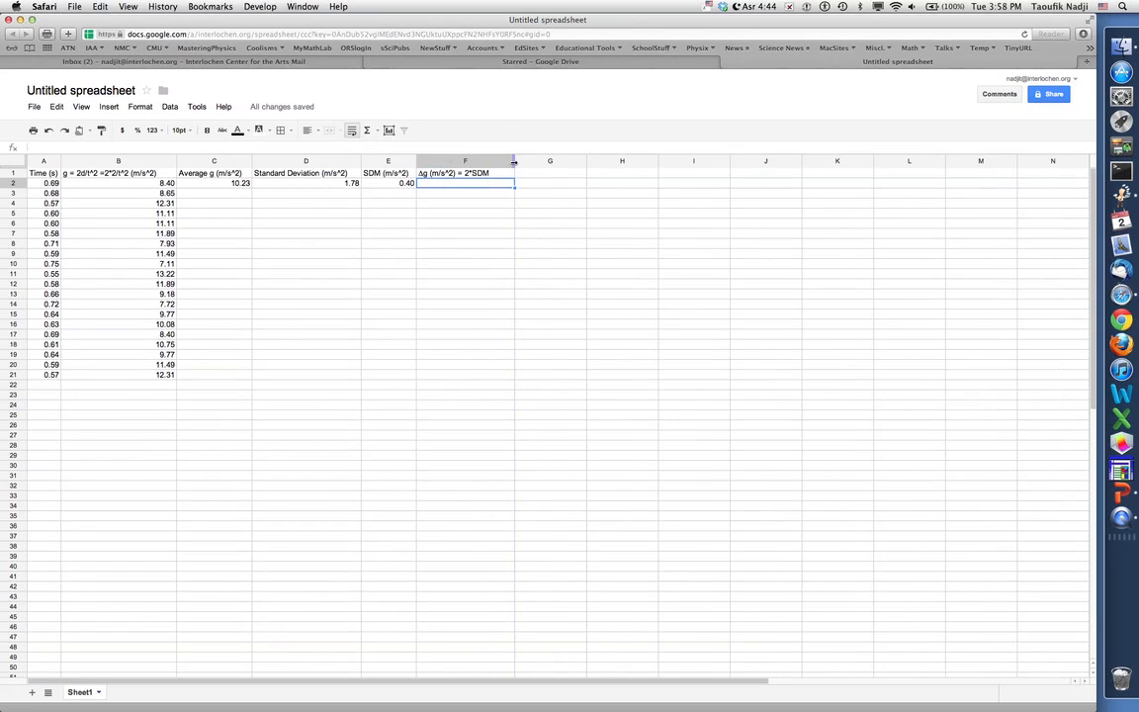
double_click(514, 161)
left_click(512, 162)
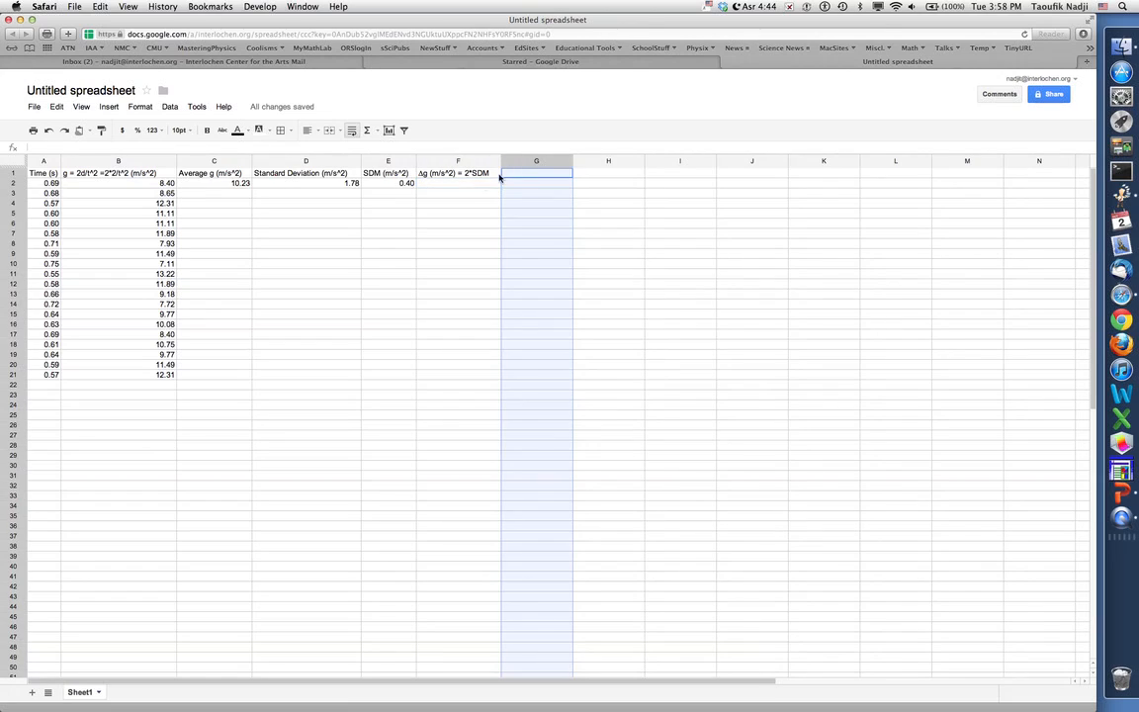
Step: Calculate the uncertainty Δg in F2 as twice the SDM with the formula =2*E2
left_click(470, 184)
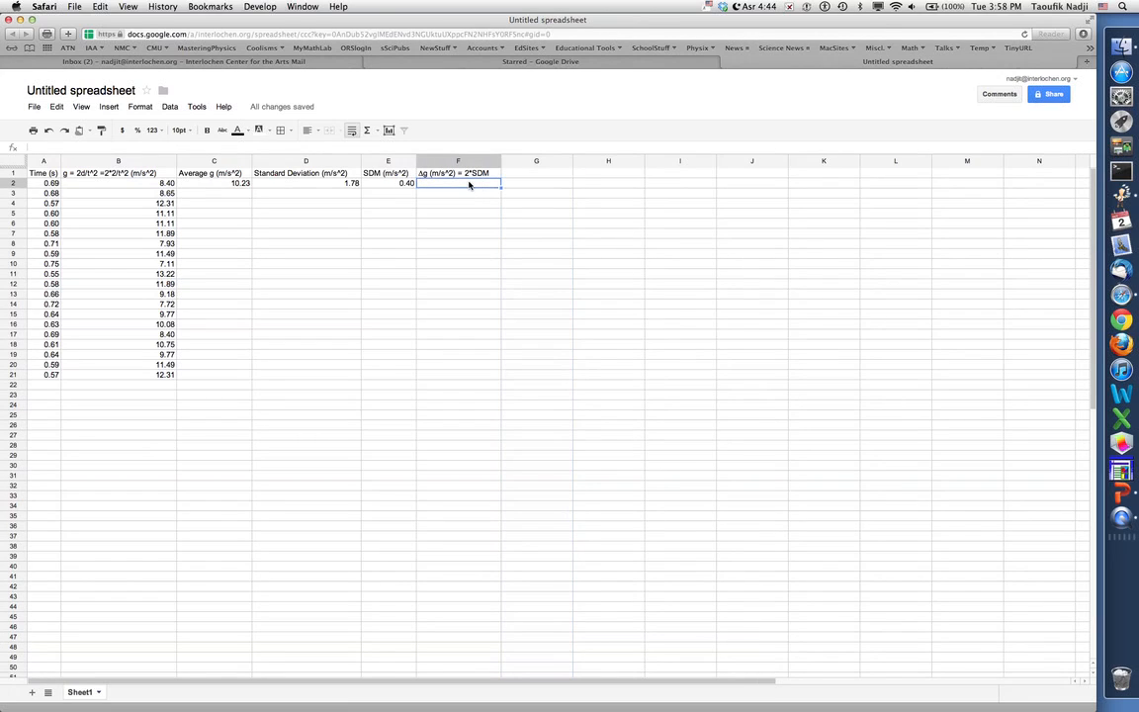
type("=")
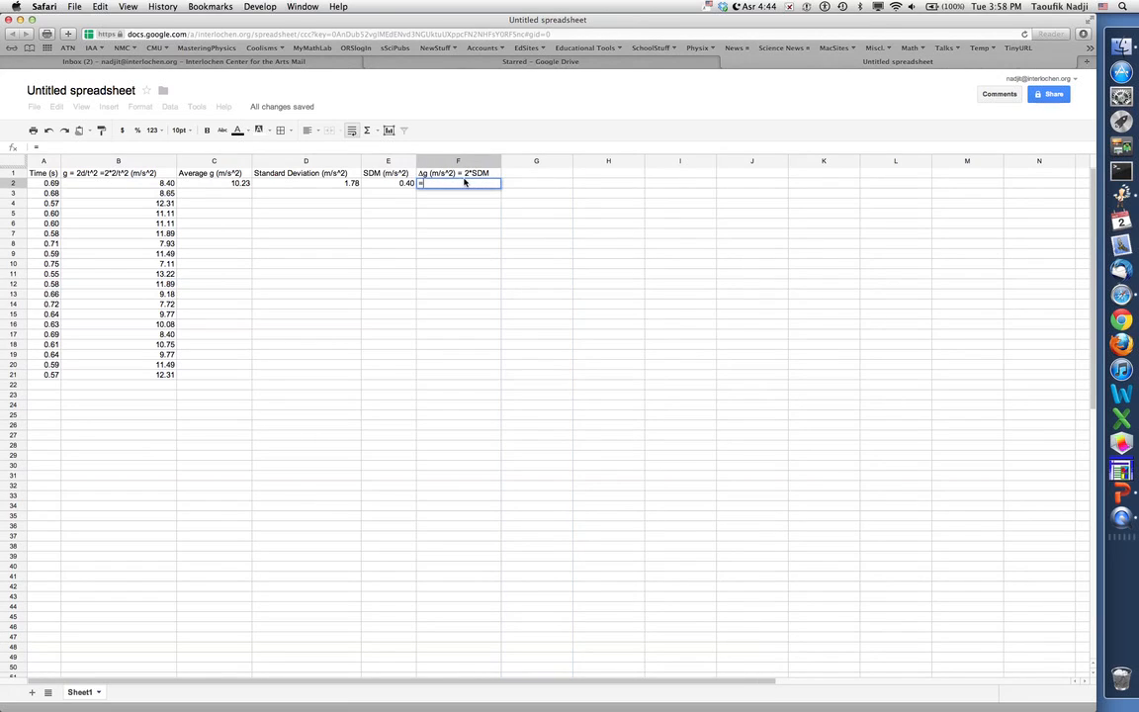
type("2*")
left_click(402, 186)
key("Return")
Step: Format the Δg value in F2 with two decimals and fit column F to its contents
left_click(461, 183)
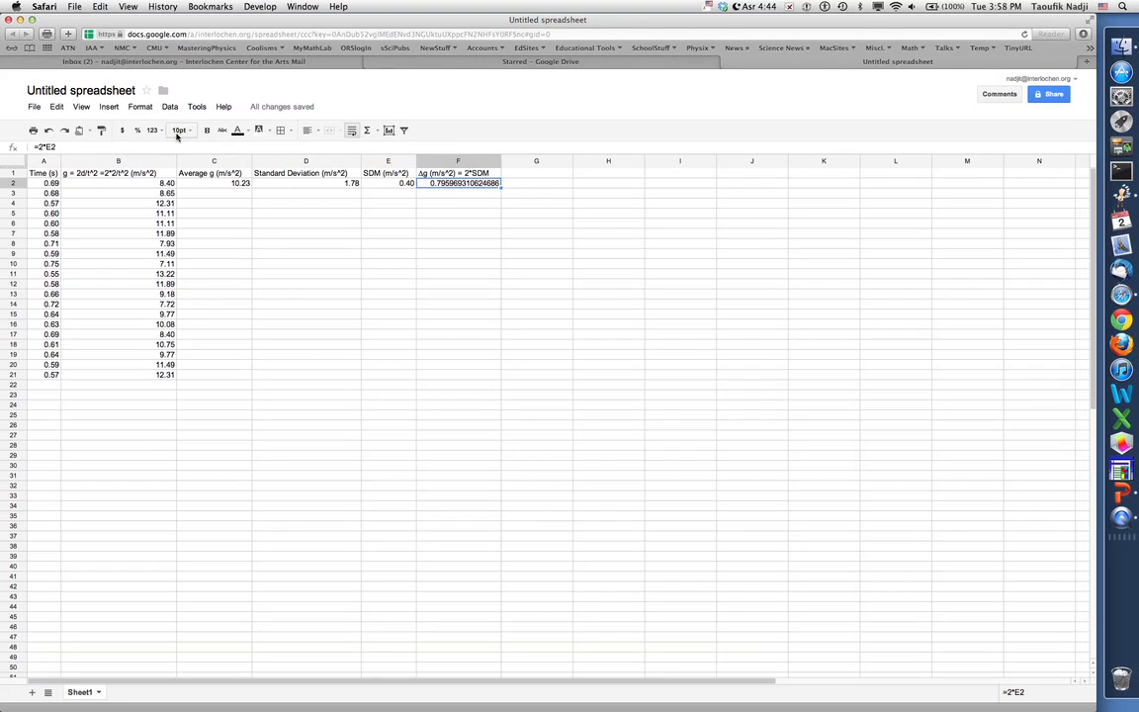
left_click(152, 130)
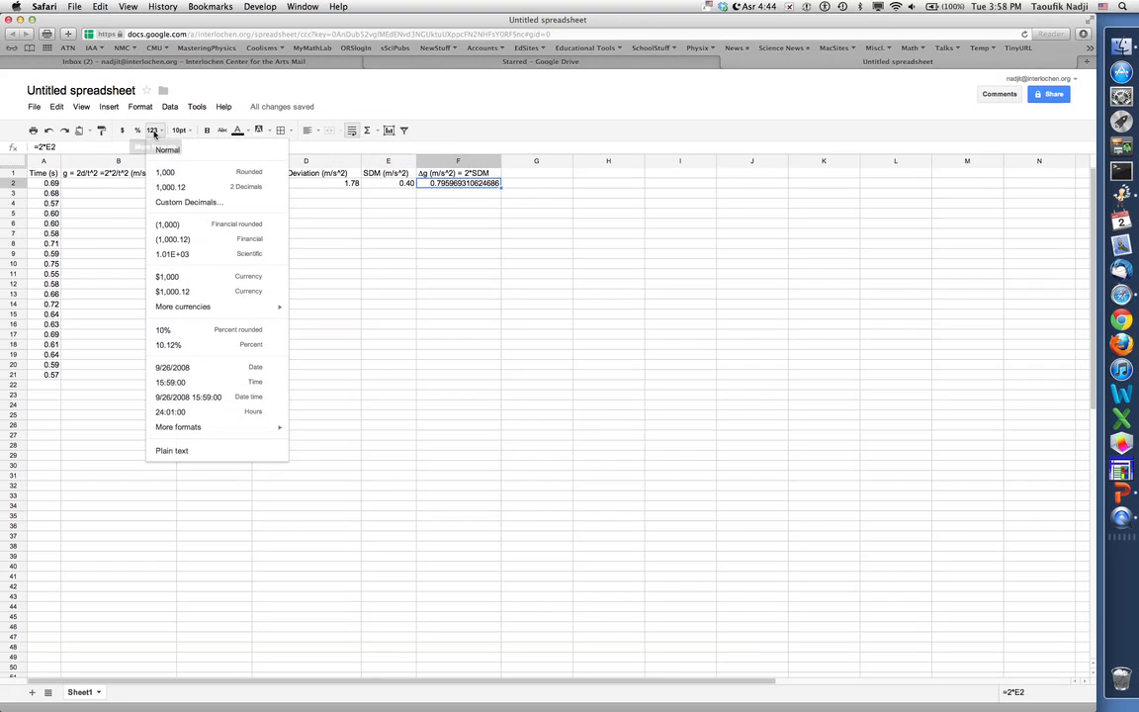
left_click(170, 187)
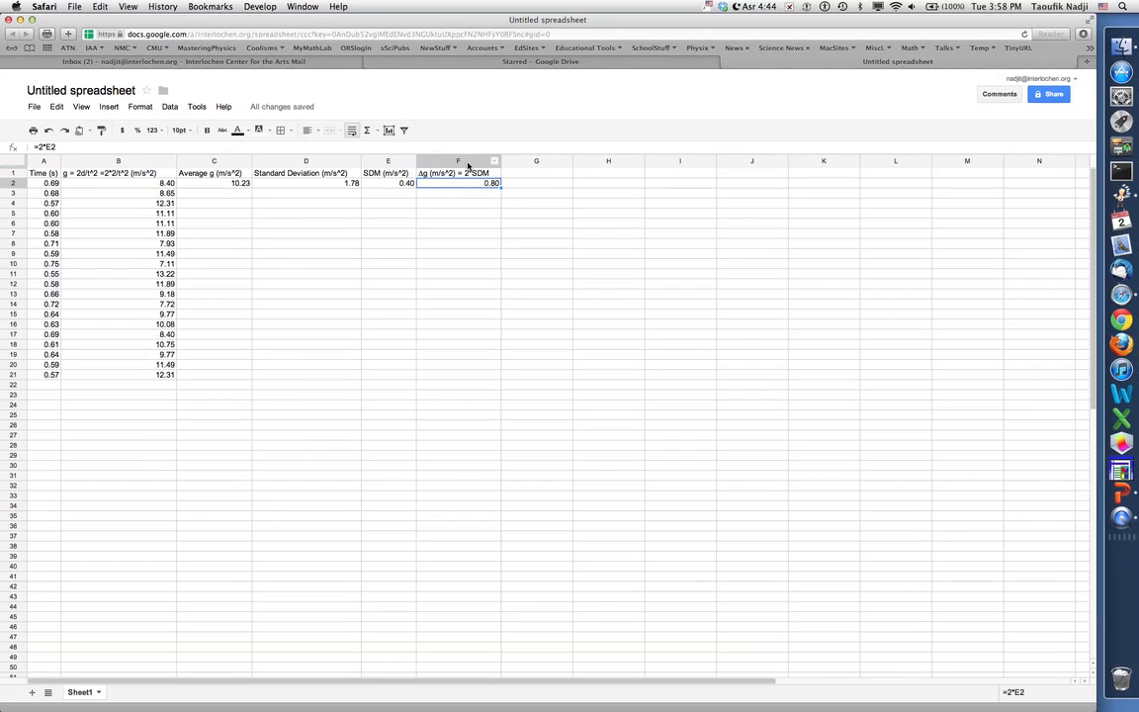
double_click(502, 163)
left_click(528, 174)
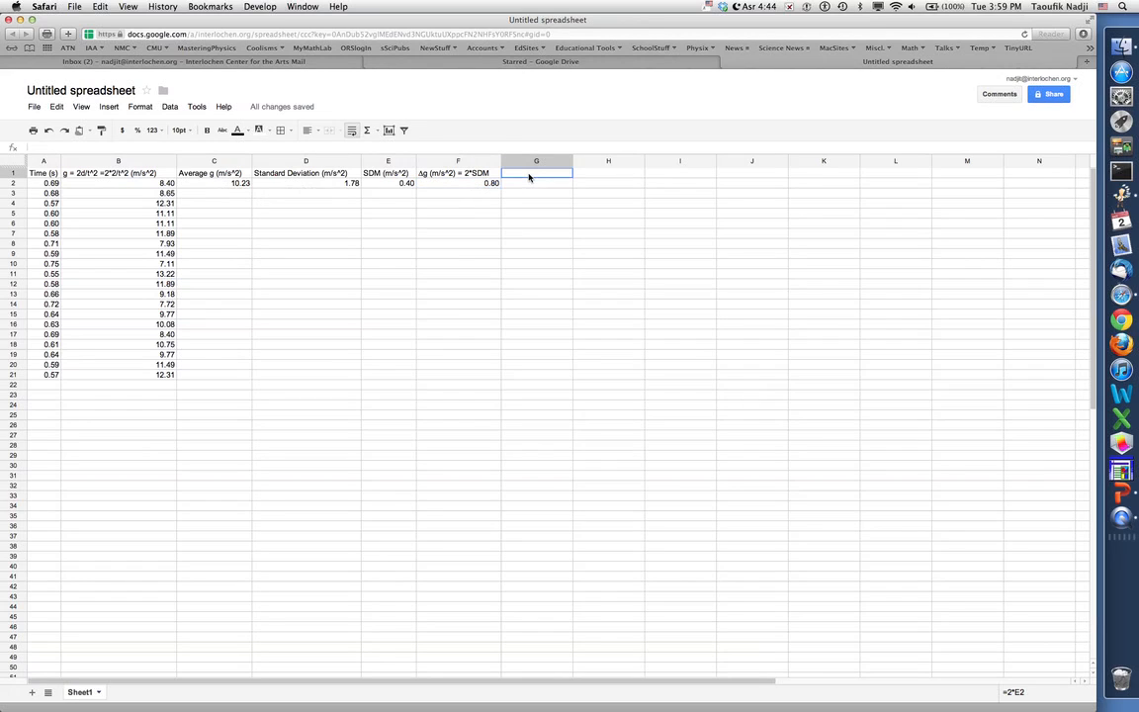
Step: Enter the heading "Final Result" in G1 and begin the result text in G2 with "g ± Δg ="
type("Final Result")
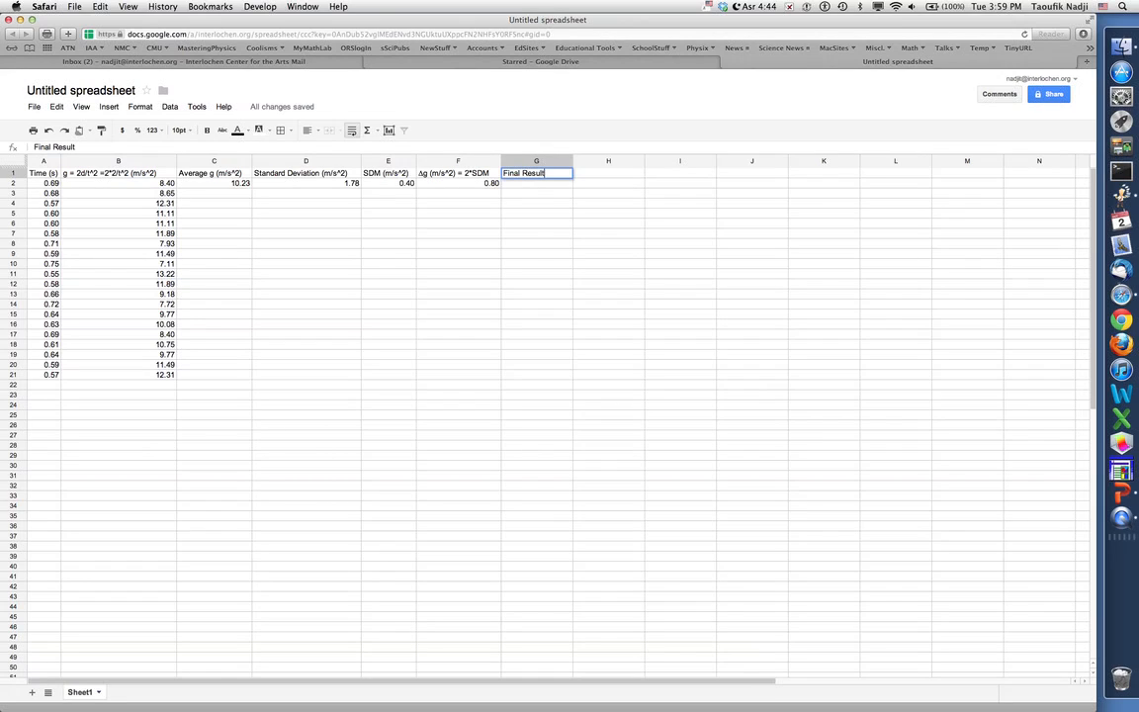
key("Return")
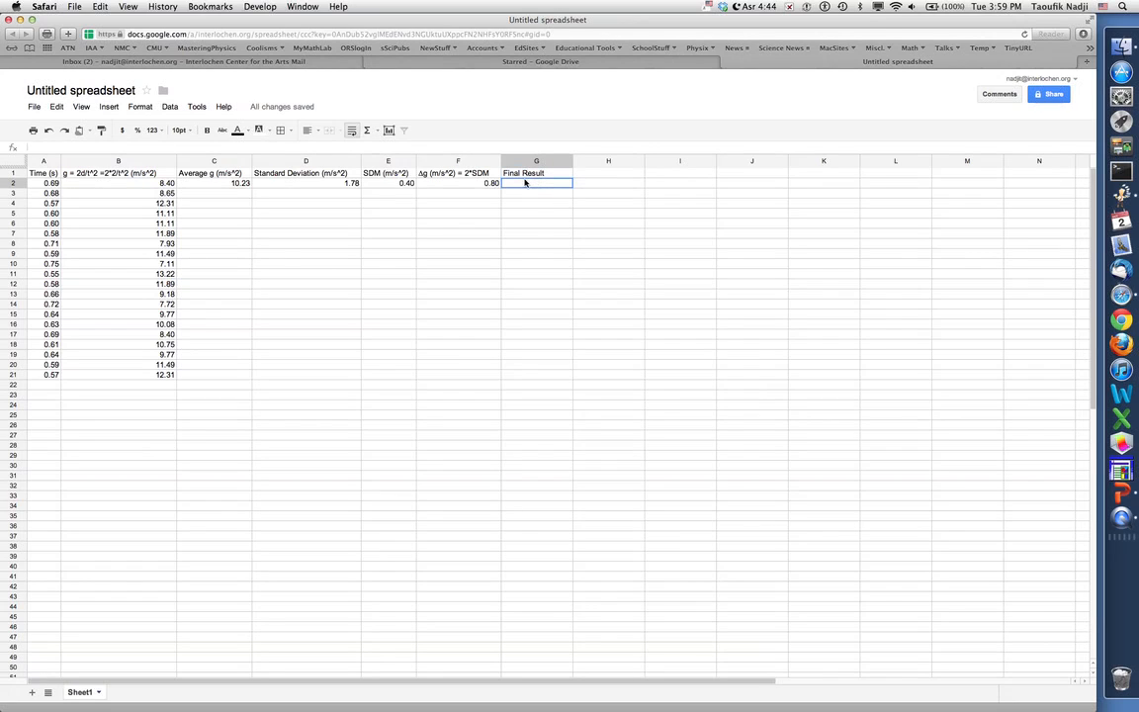
type("g ±")
type("Δg =")
left_click_drag(503, 182, 566, 164)
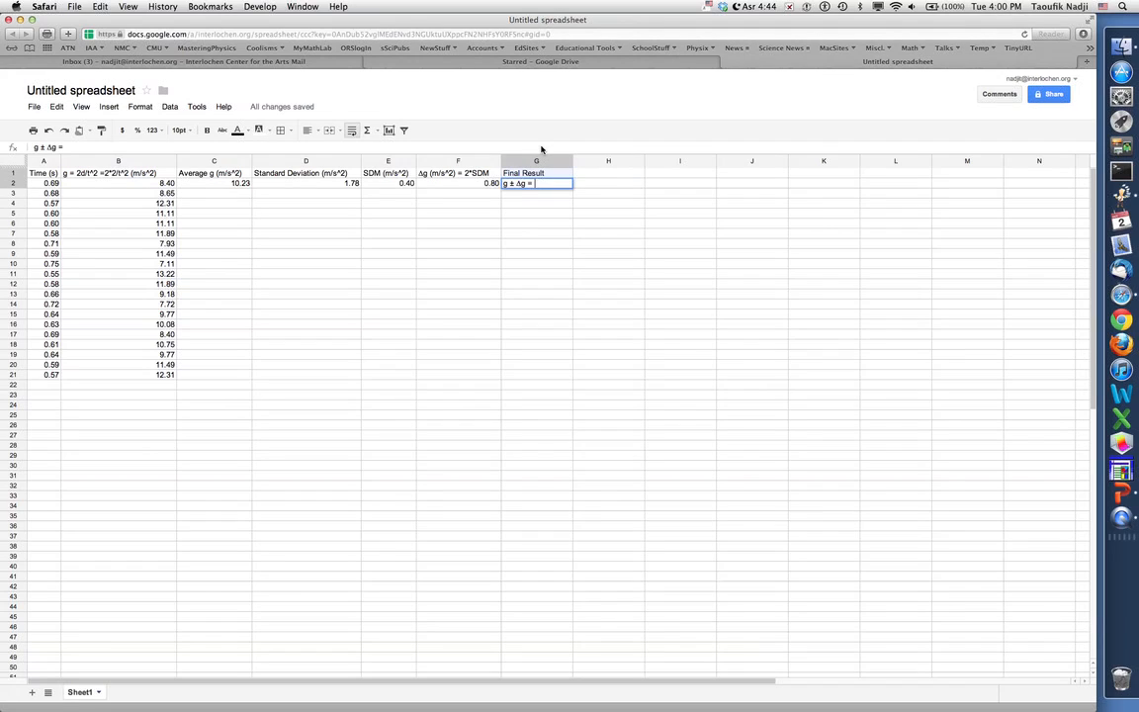
left_click_drag(527, 184, 529, 213)
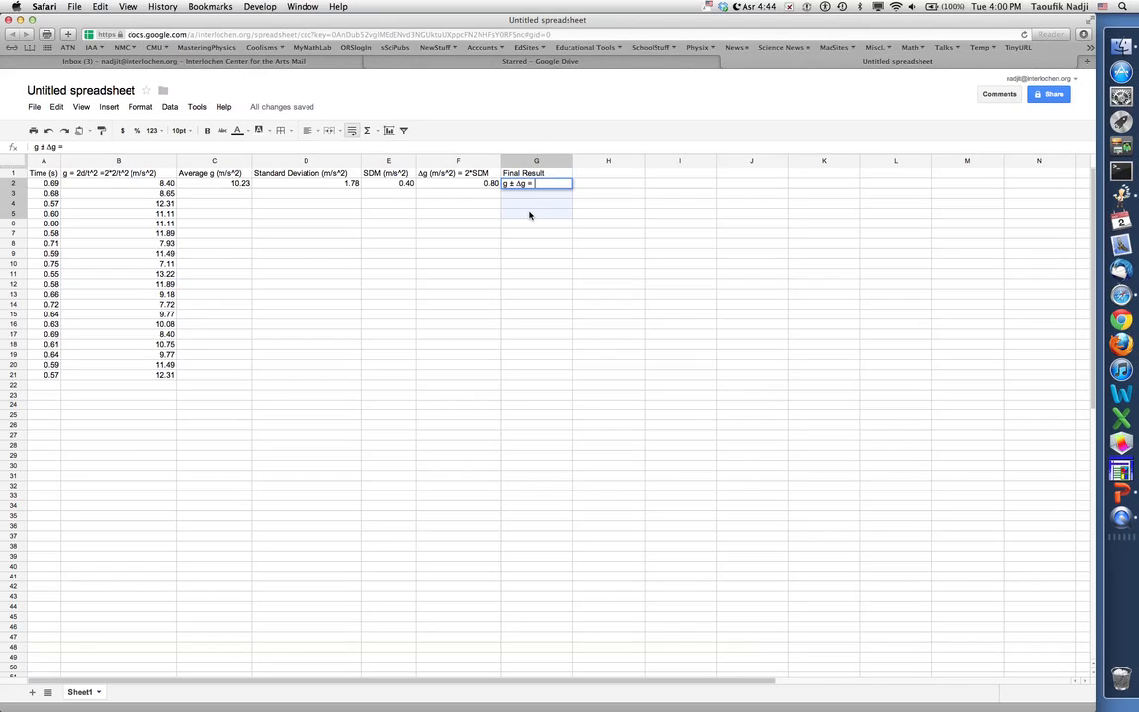
Step: Complete the result text in G2 so it reads "g ± Δg = (10.2 ± 0.8 ) m/s^2"
type("g ± Δg = 10")
left_click_drag(479, 191, 555, 183)
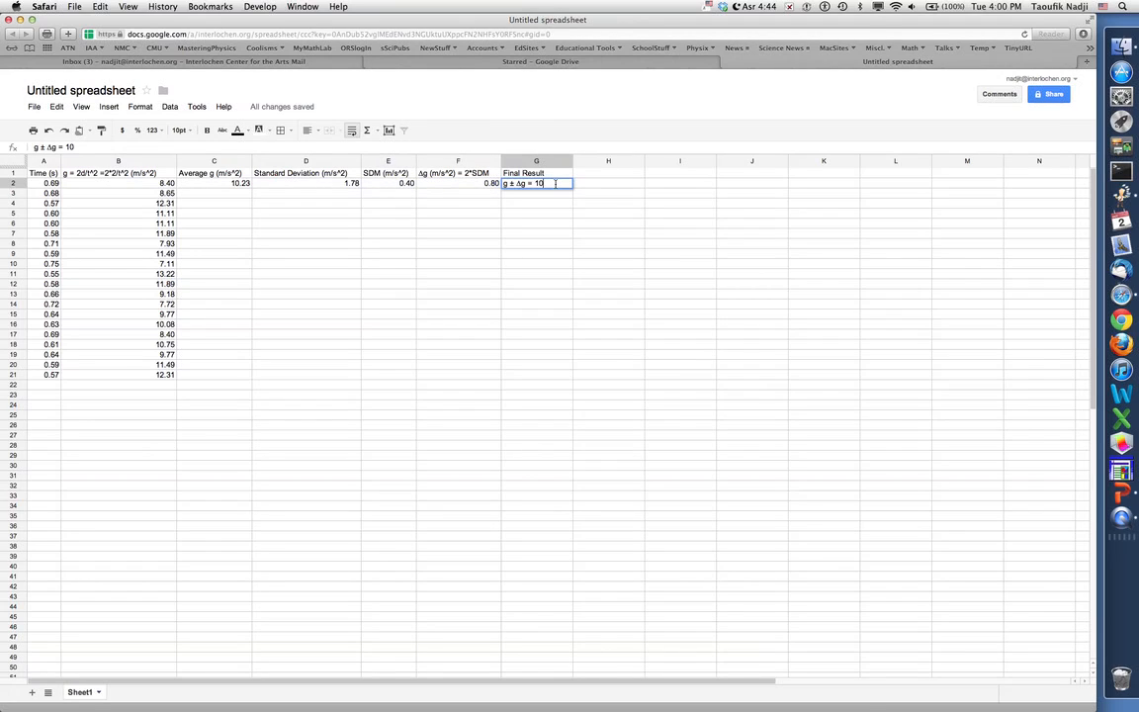
type(".2 ± 0.88")
key("BackSpace")
type("(")
type(" m")
type("/s^2")
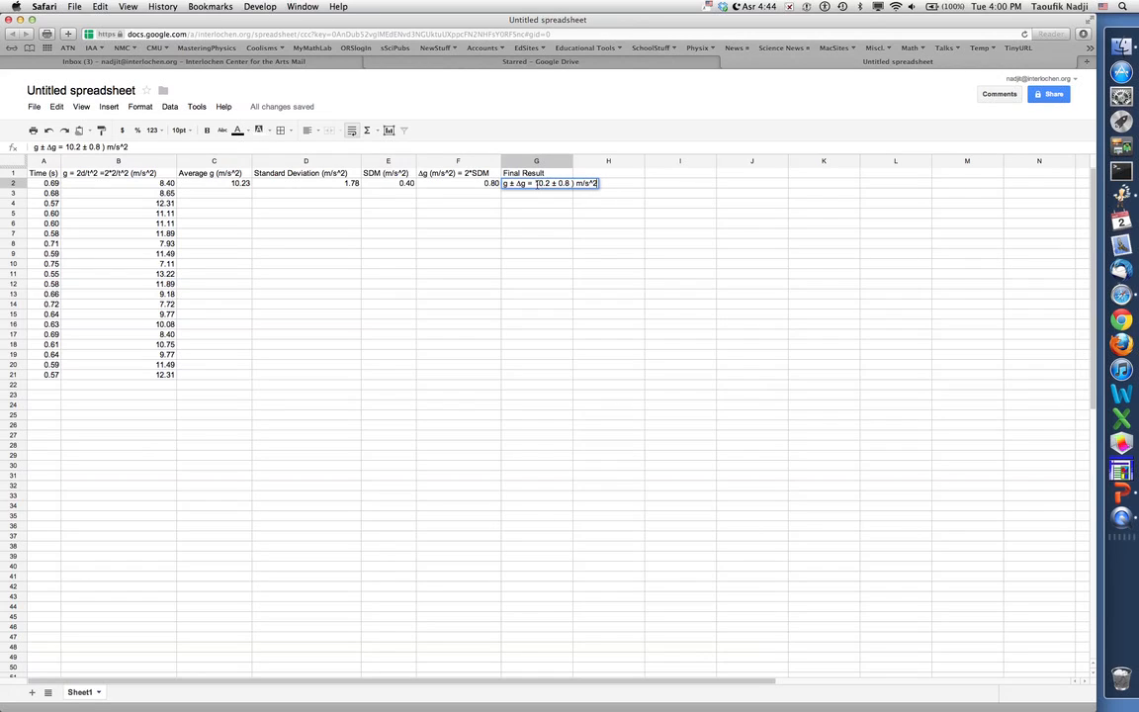
left_click(536, 184)
type("(")
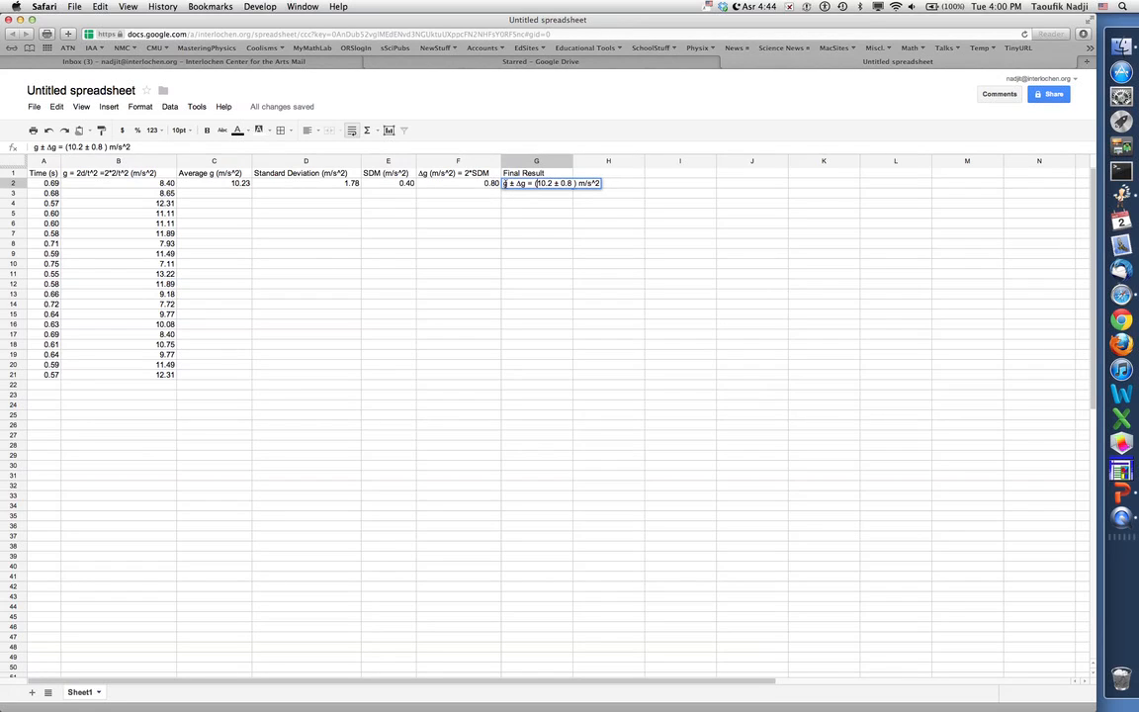
key("Return")
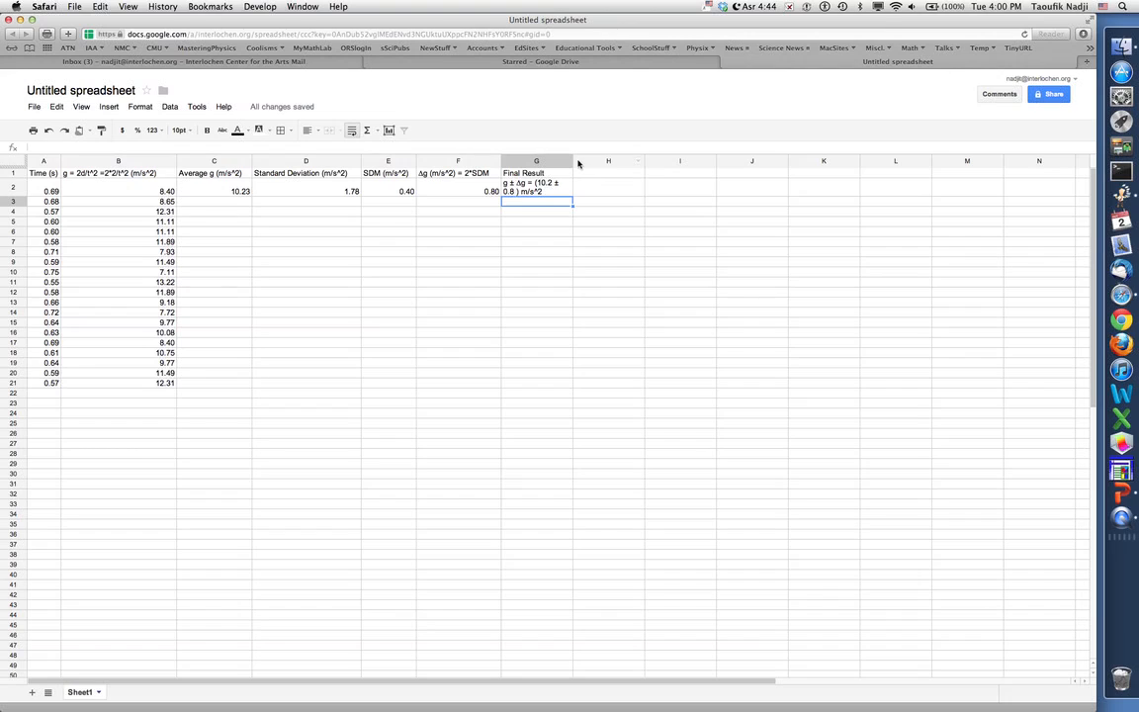
Step: Fit column G to its contents and make the final result in G2 bold and red
left_click_drag(574, 161, 637, 162)
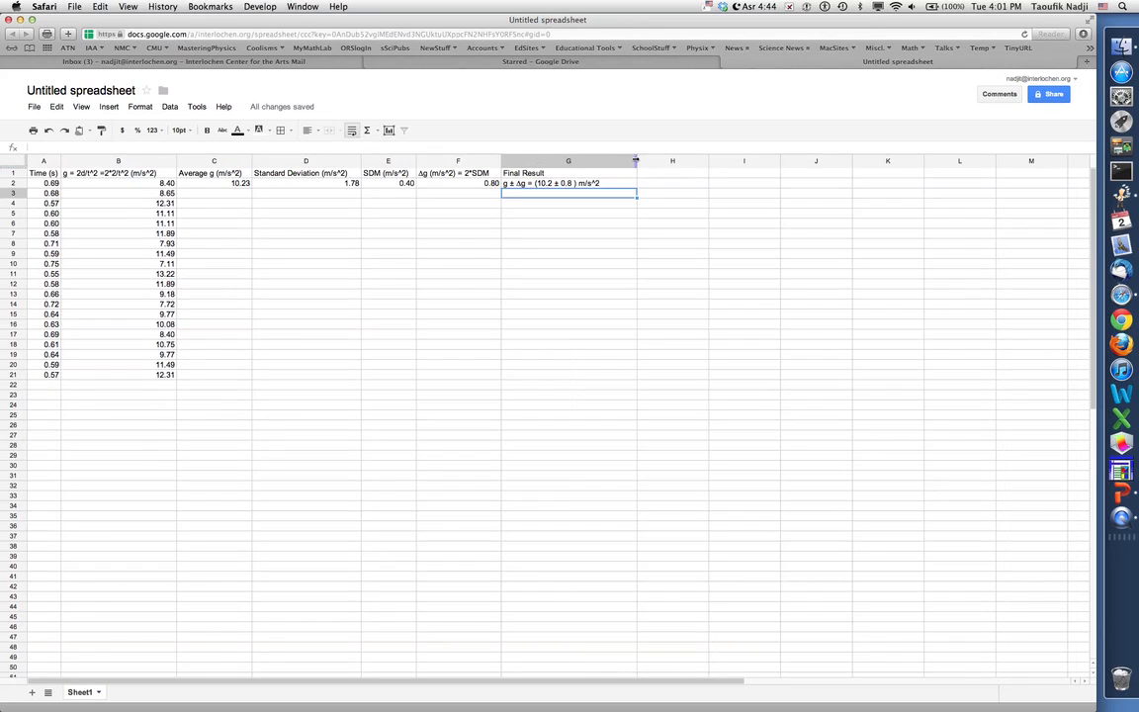
double_click(636, 160)
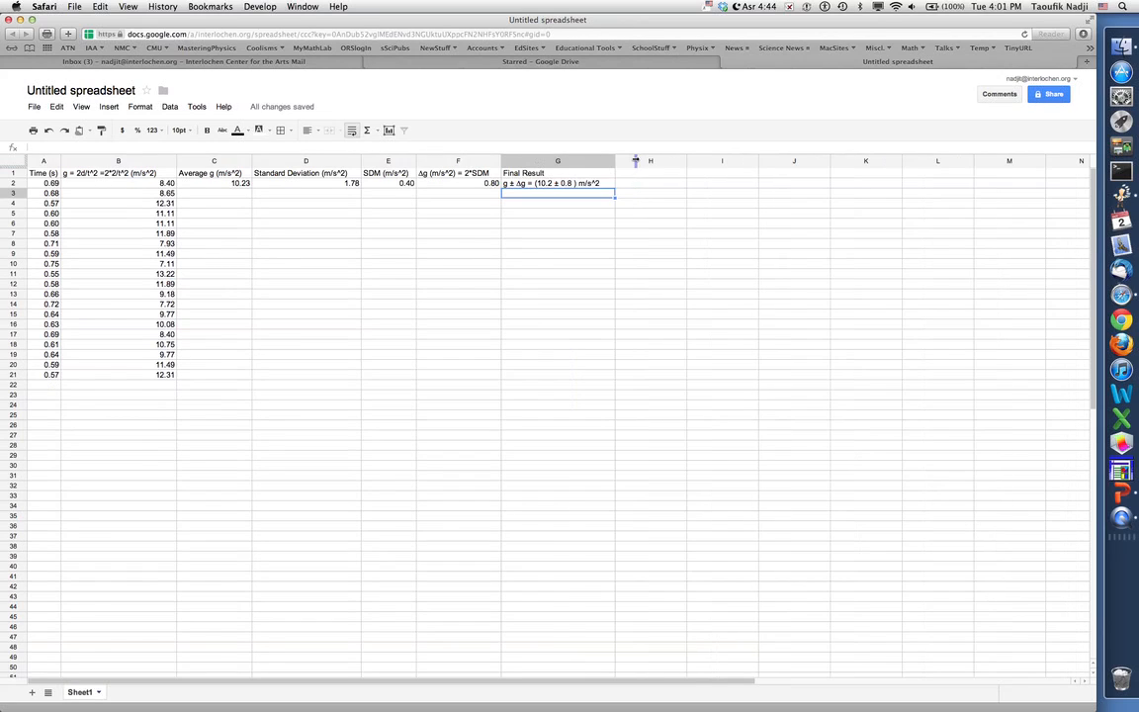
left_click(522, 184)
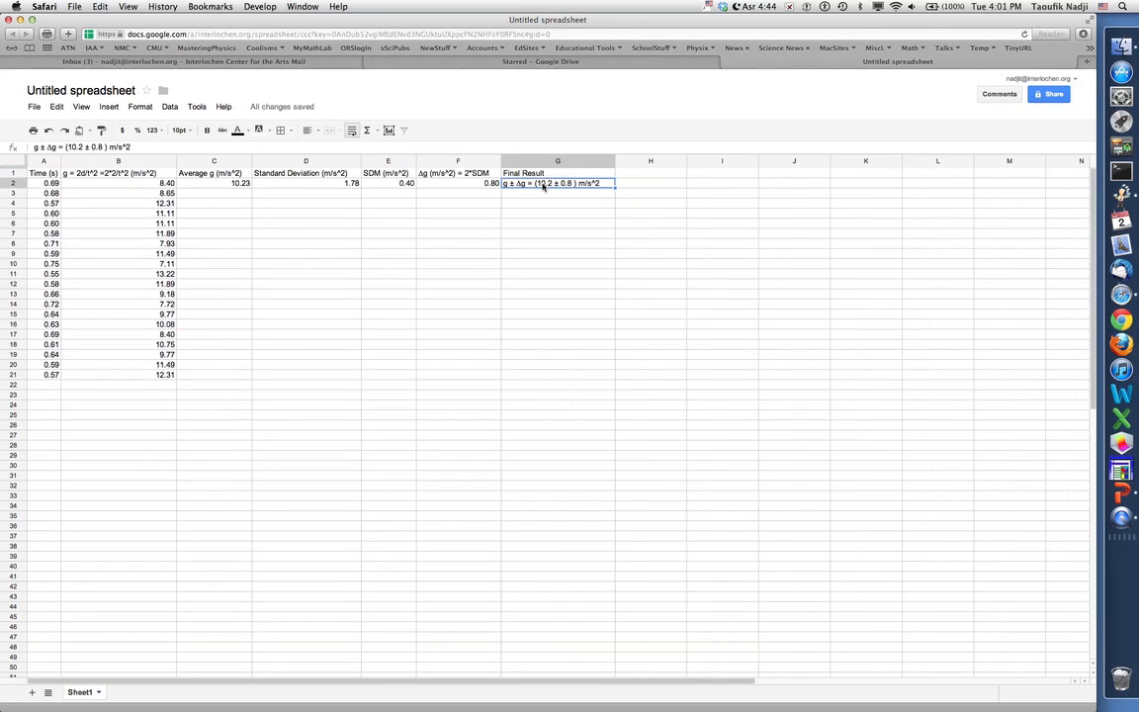
left_click(207, 131)
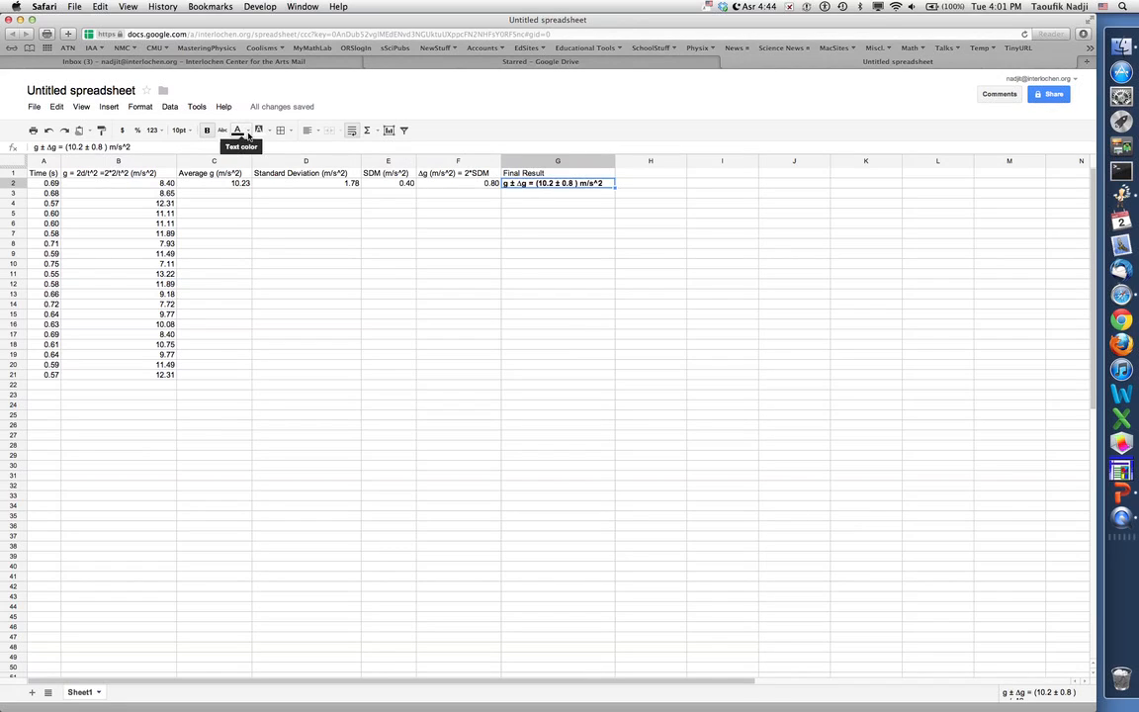
left_click(247, 133)
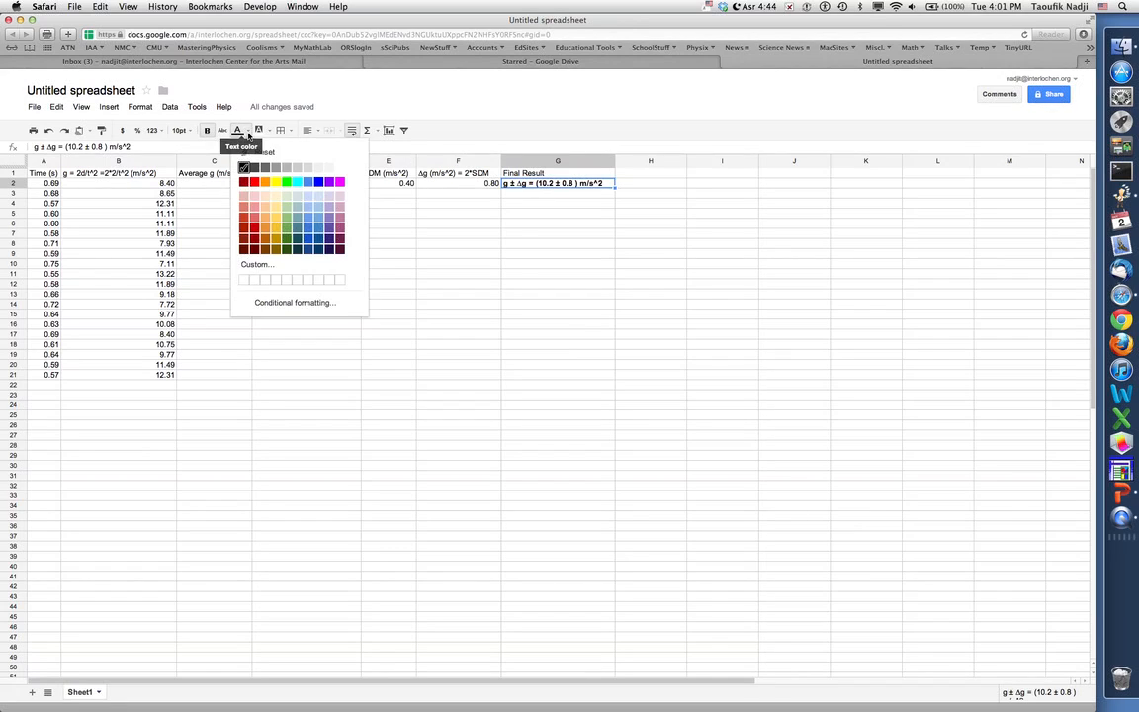
left_click(254, 182)
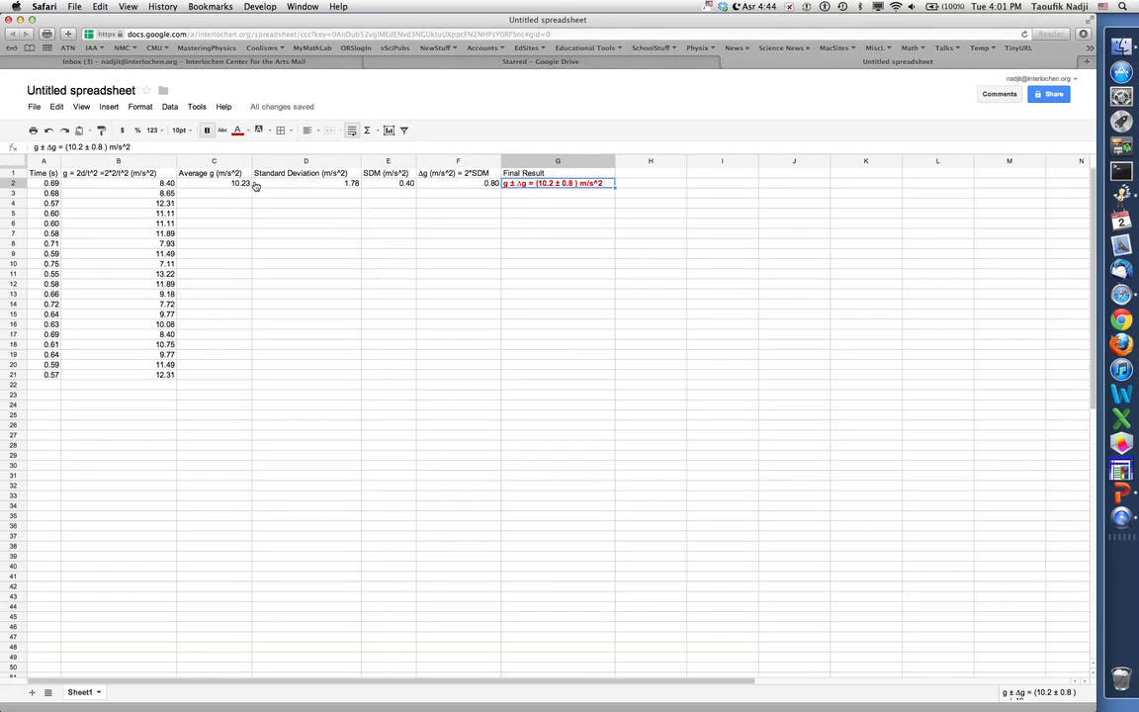
Step: Enter "gmin = 10.2 m/s^2 - 0.8 m/s^2 = 9.4 m/s^2" in G3 and widen column G to hold it on one line
left_click(543, 195)
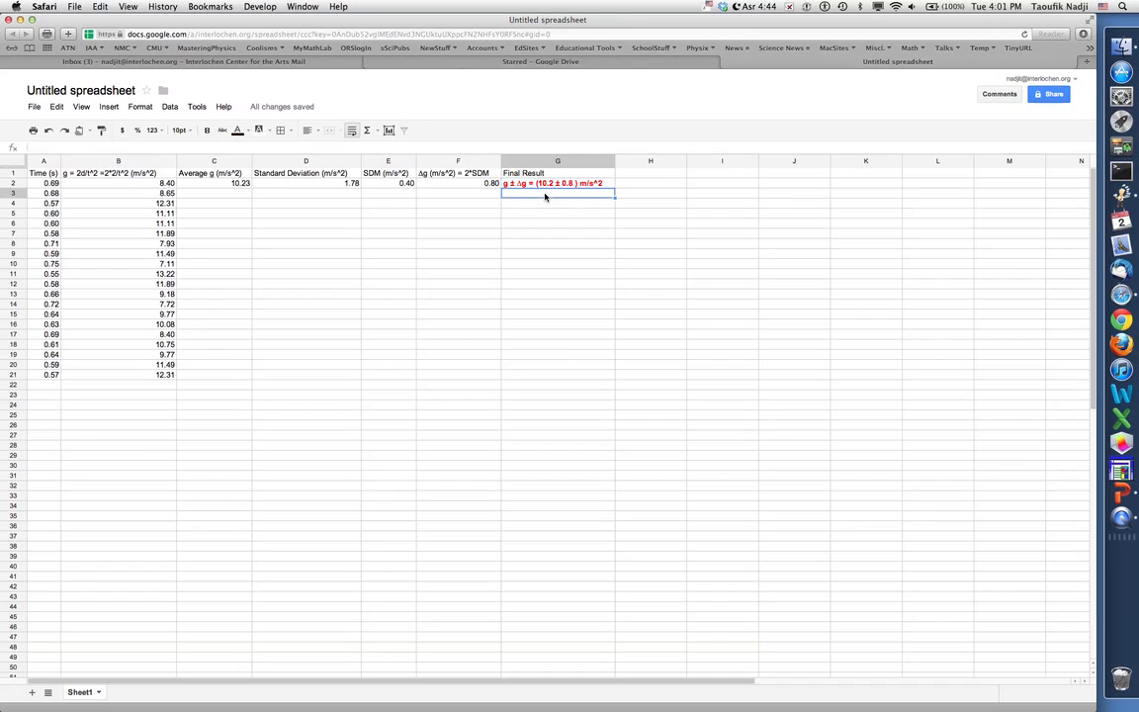
type("gmin = 10.2 m/s^")
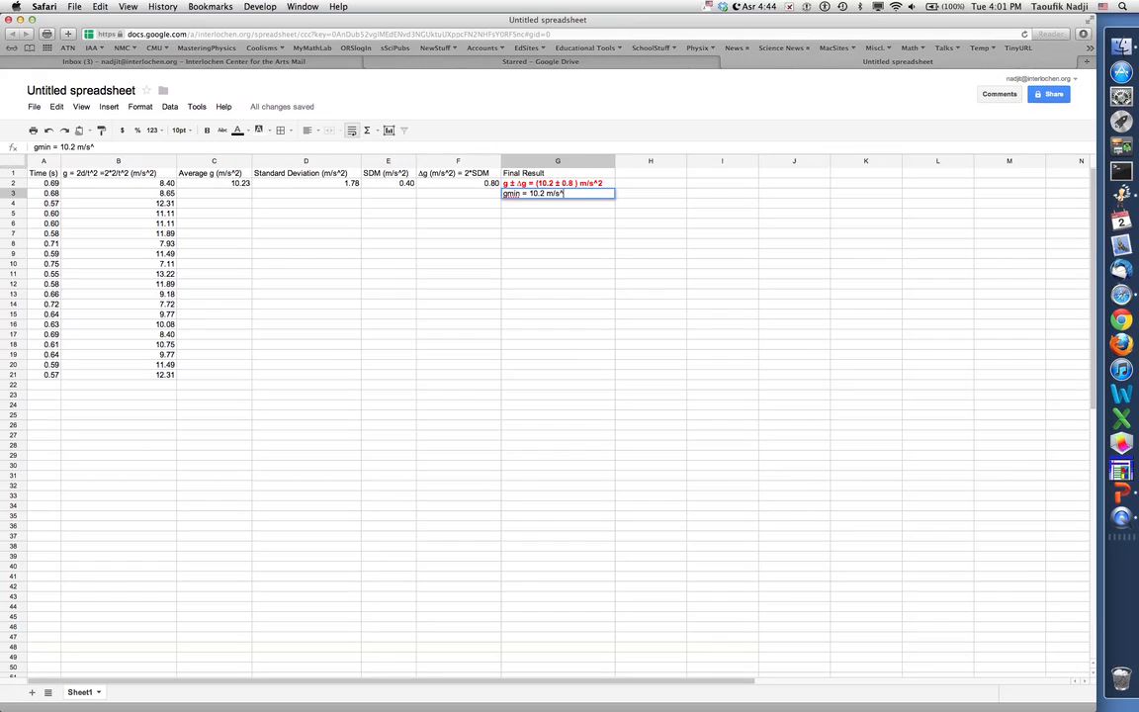
type("2 - 0.8 m/s^2 = 9.4 m/s")
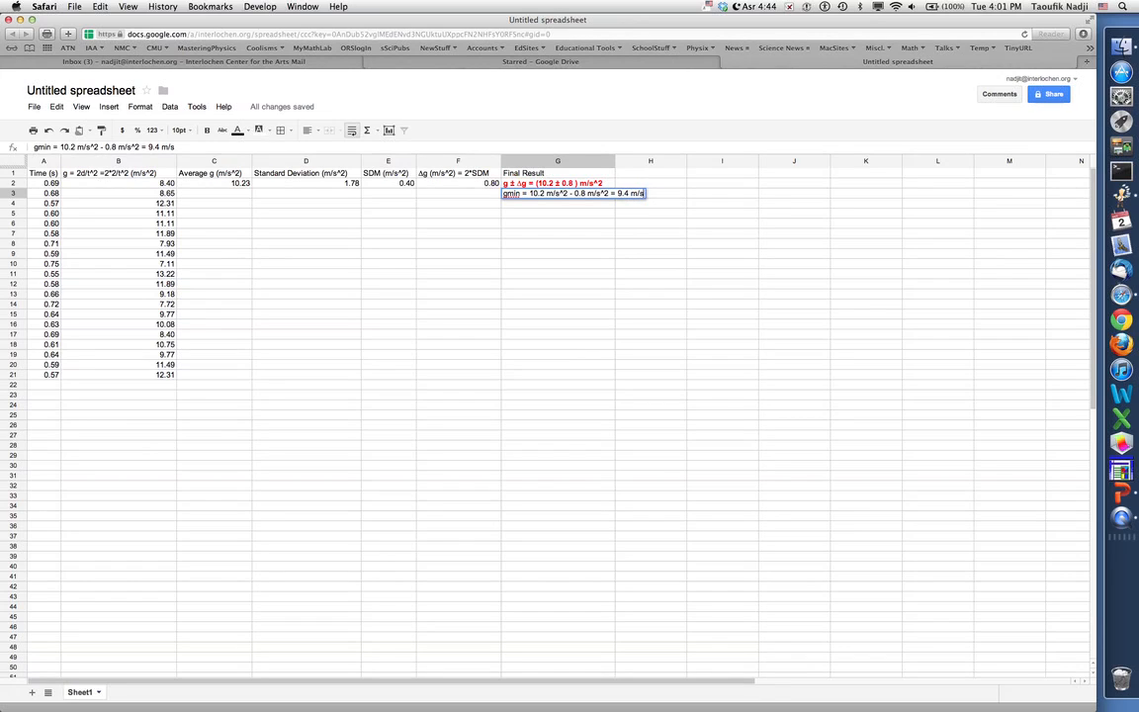
type("^@")
key("BackSpace")
type("2")
key("Return")
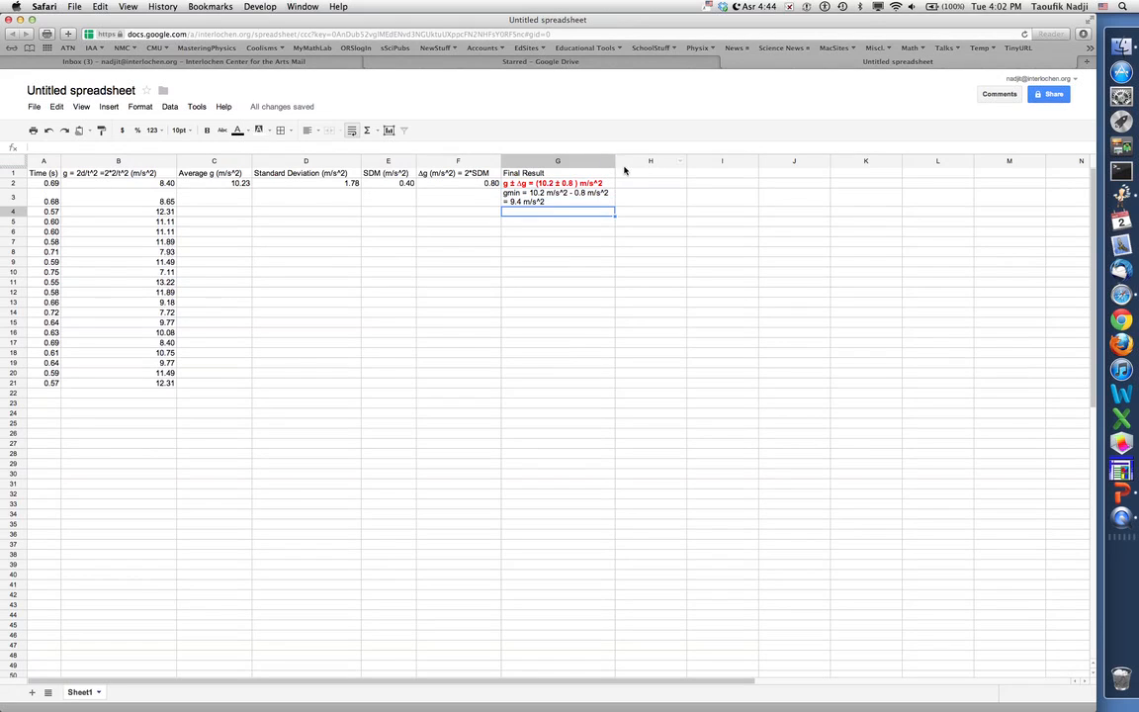
left_click_drag(615, 164, 673, 160)
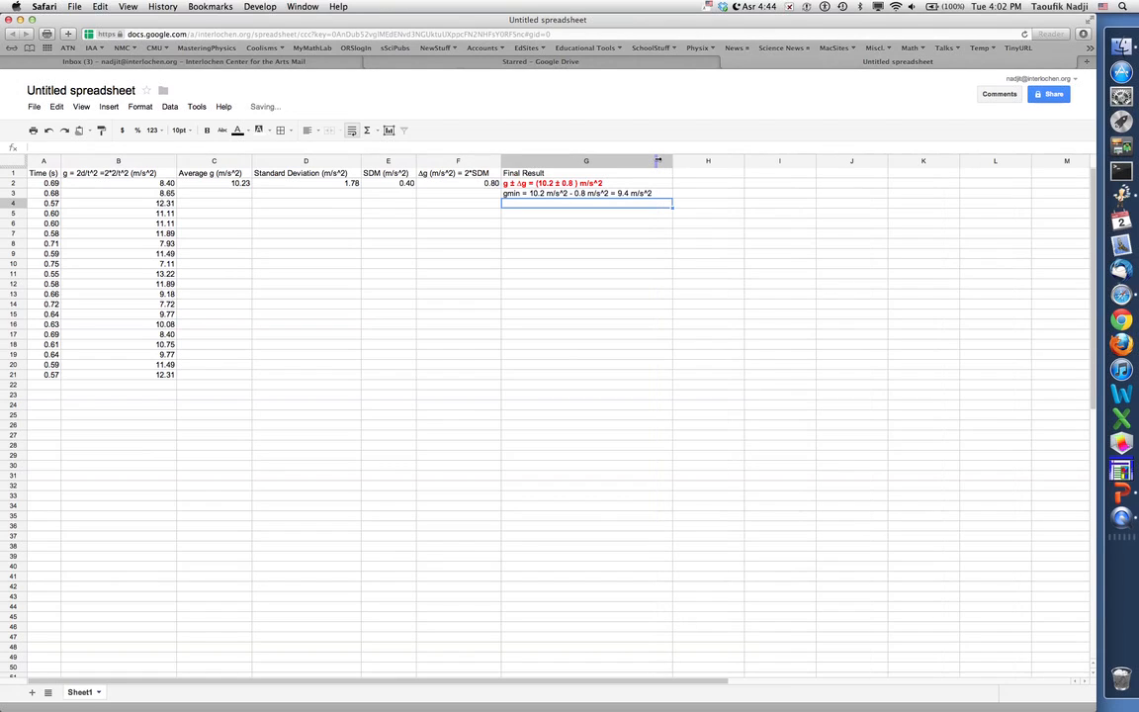
Step: Copy the gmin line from G3 into G4
left_click(556, 194)
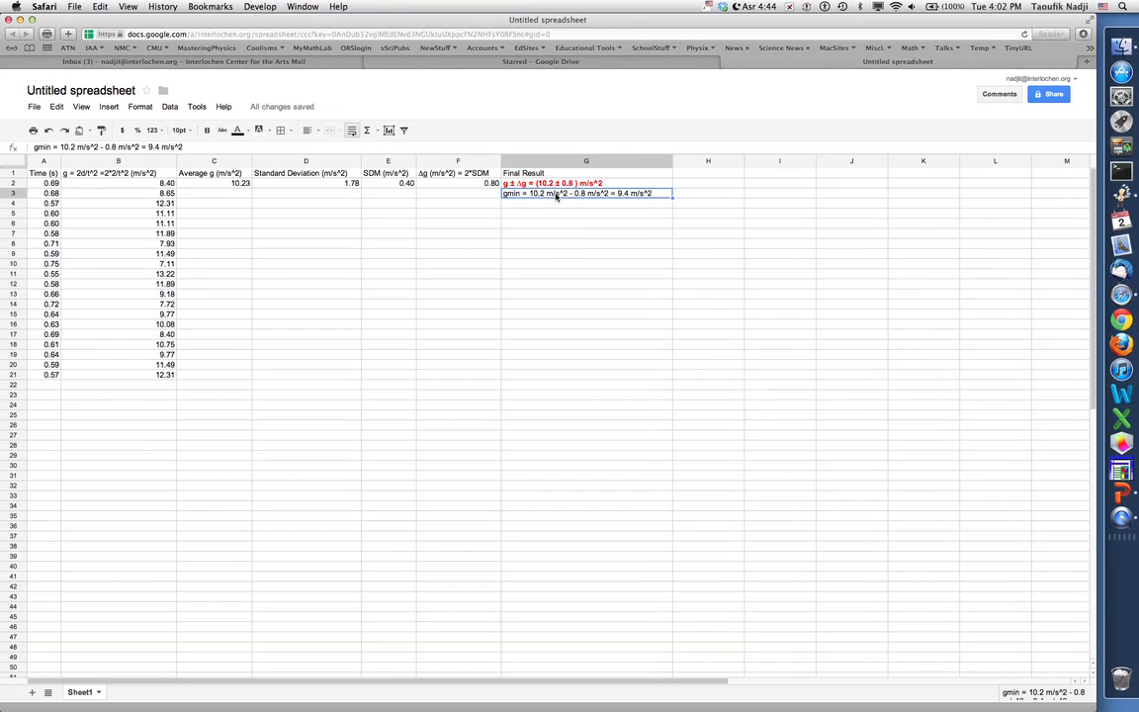
left_click(527, 205)
type("gmin = 10.2 m/s^2 - 0.8 m/s^2 = 9.4 m/s^2")
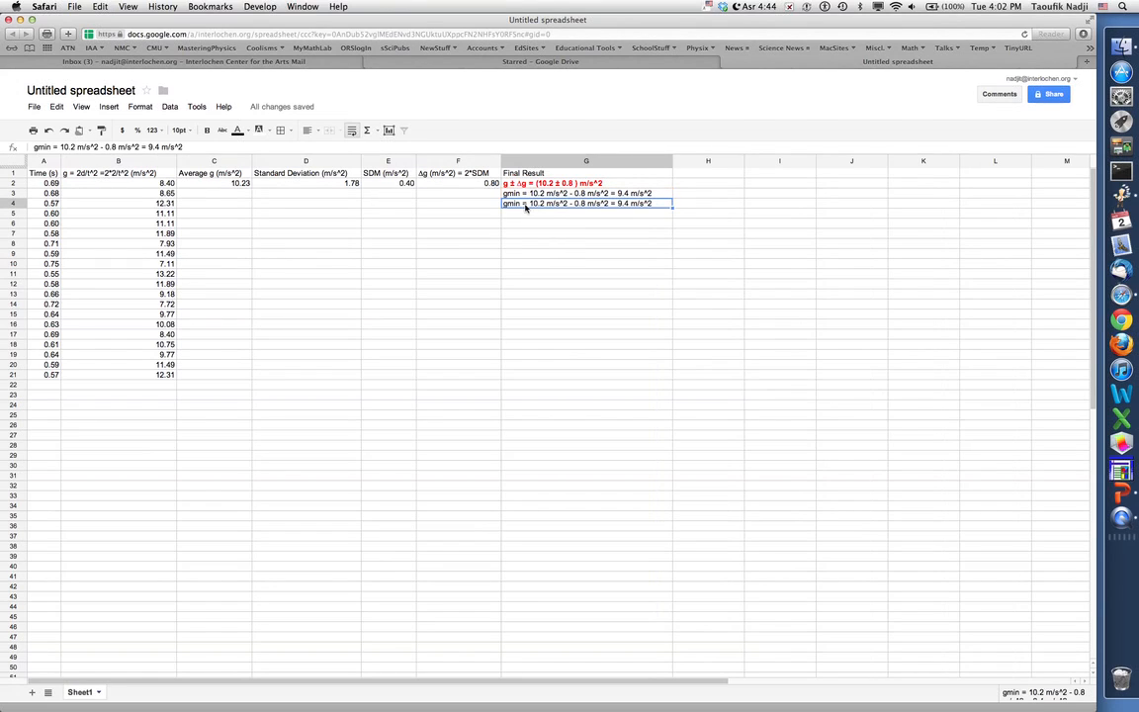
Step: Edit the copied line in G4 to read "gmax = 10.2 m/s^2 + 0.8 m/s^2 = 11.0 m/s^2"
triple_click(518, 206)
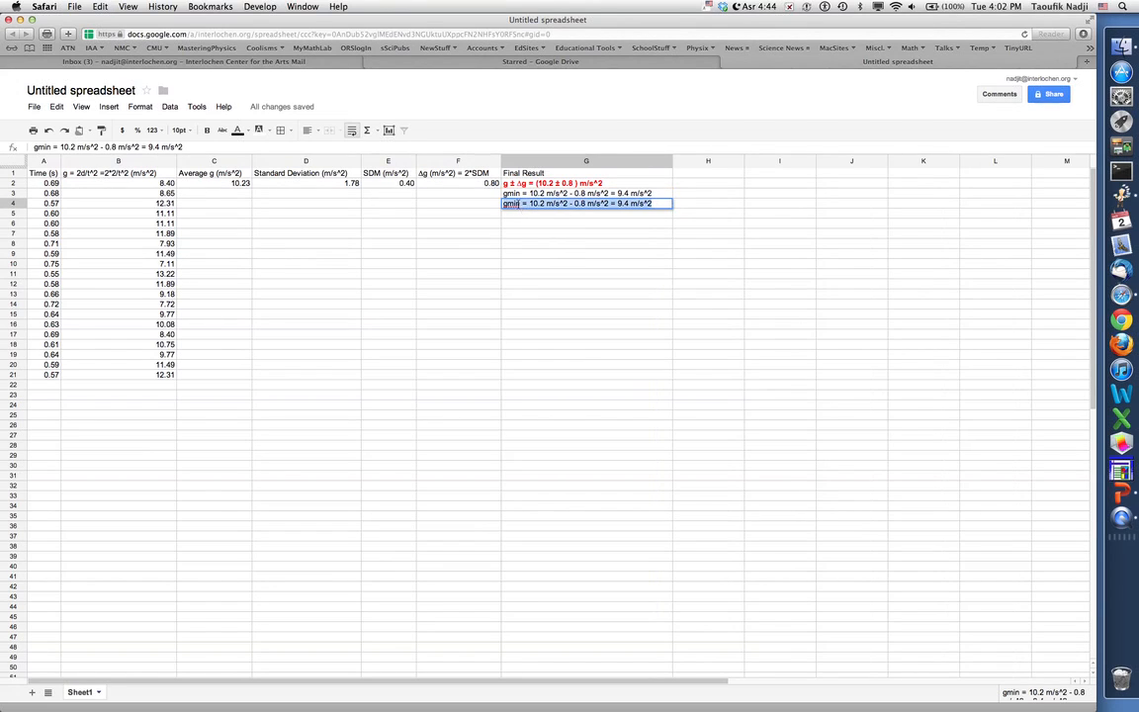
left_click(516, 205)
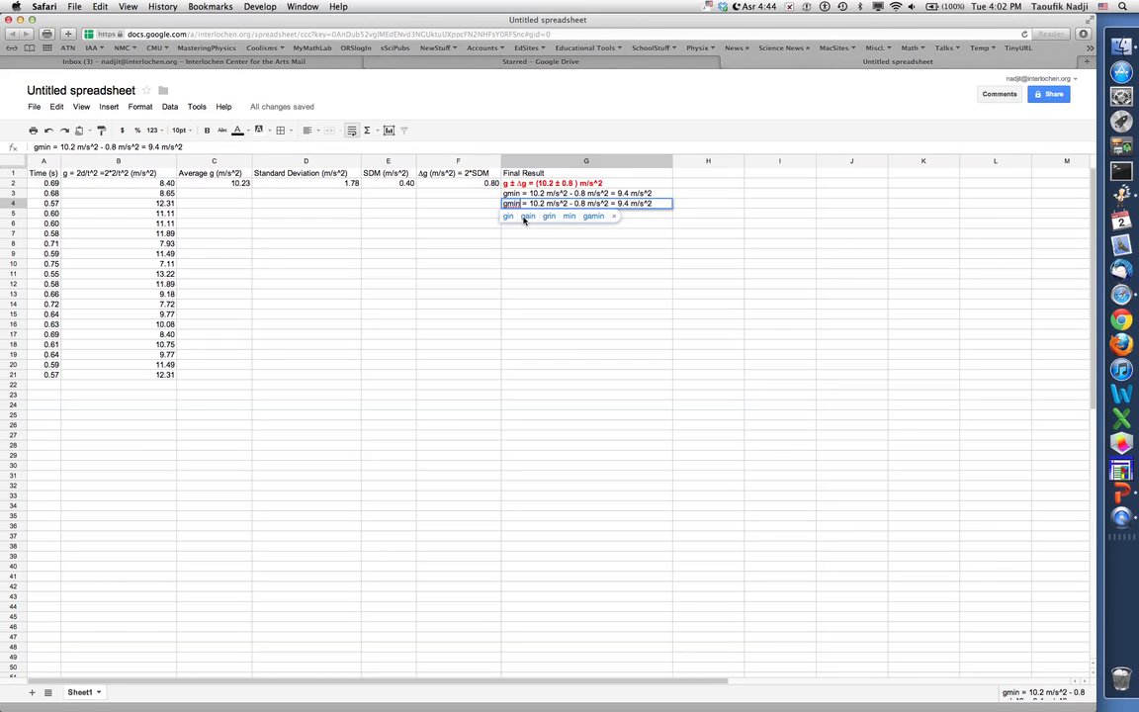
key("BackSpace")
key("BackSpace")
type("ax")
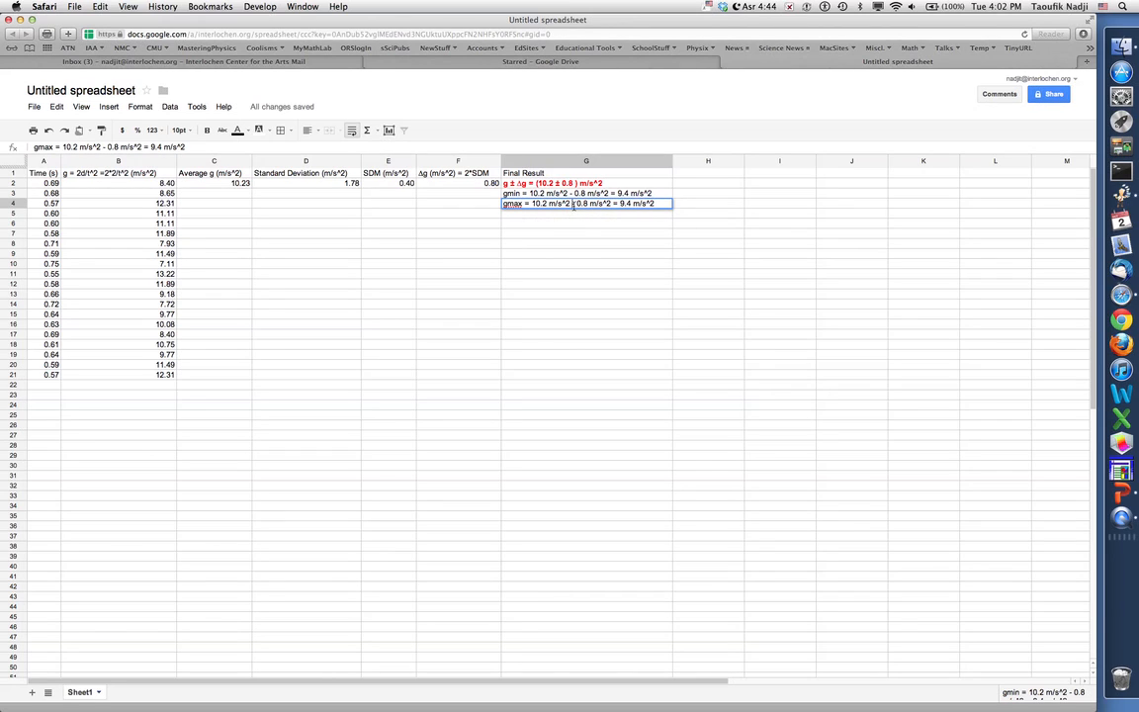
key("BackSpace")
type("+")
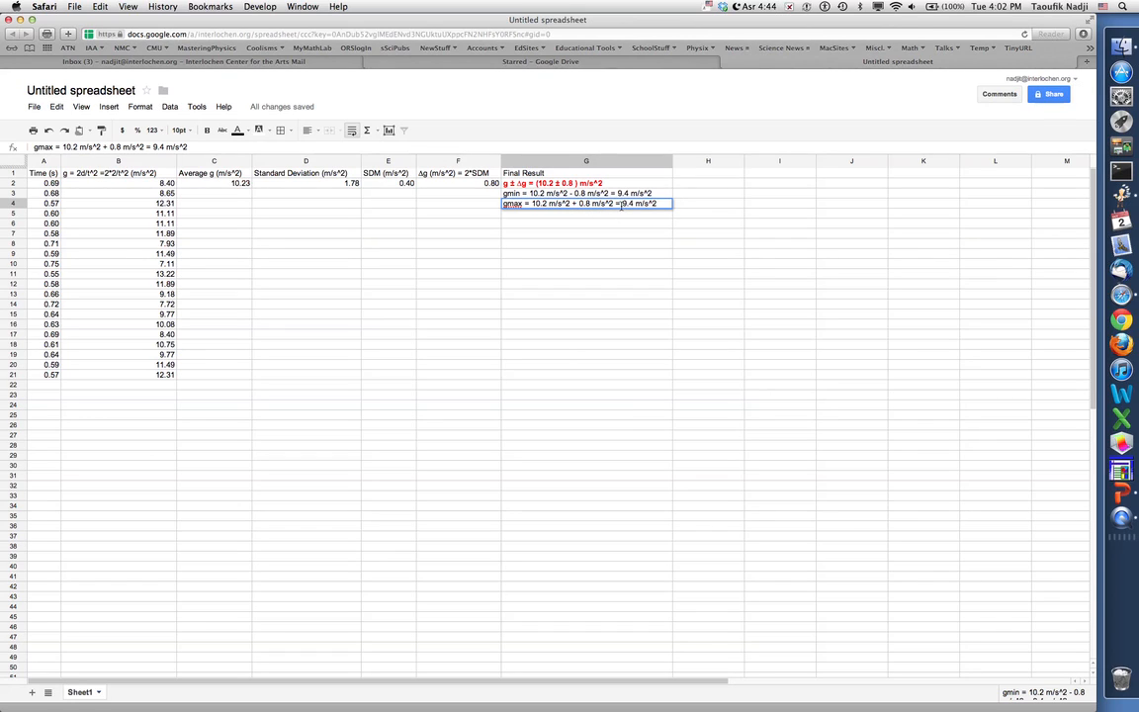
left_click_drag(623, 203, 633, 204)
type("11")
type(".0")
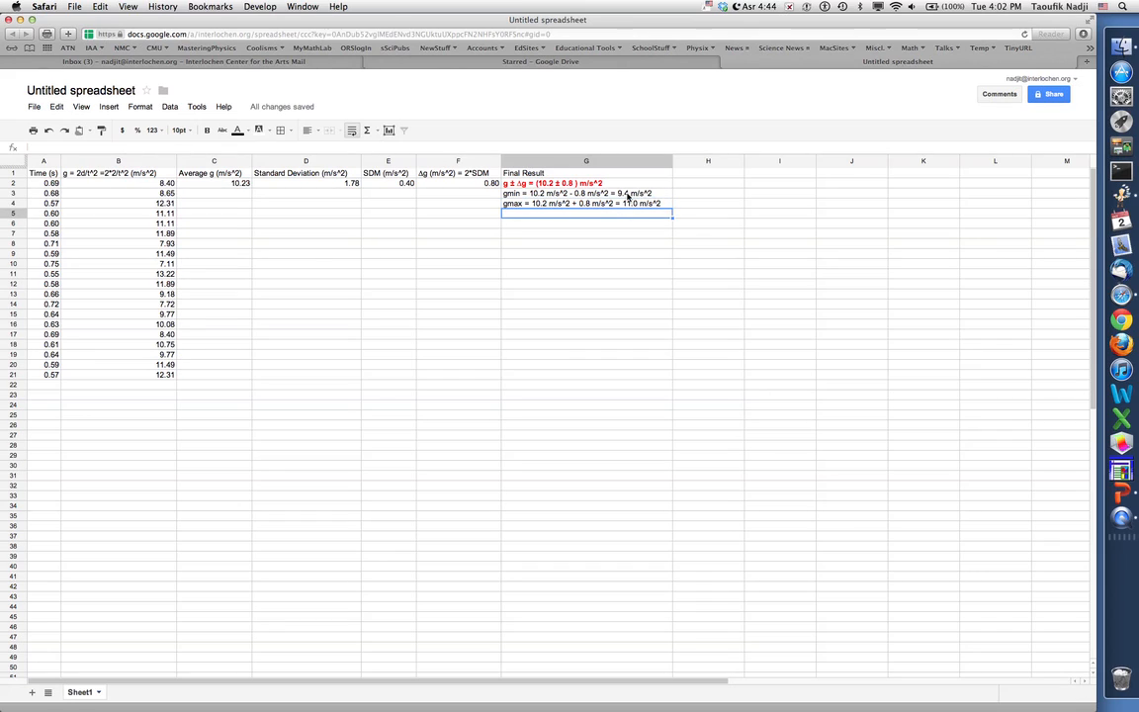
Step: Change the gmin result in G3 to three significant figures, 9.40 m/s^2
left_click(627, 195)
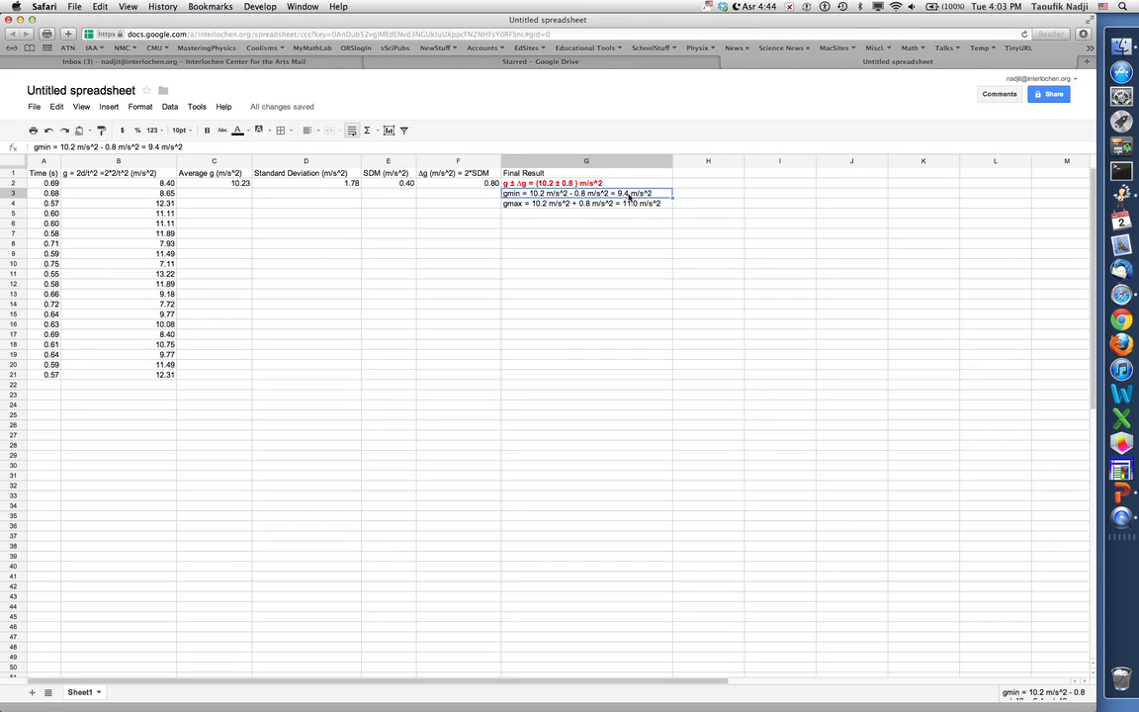
double_click(629, 196)
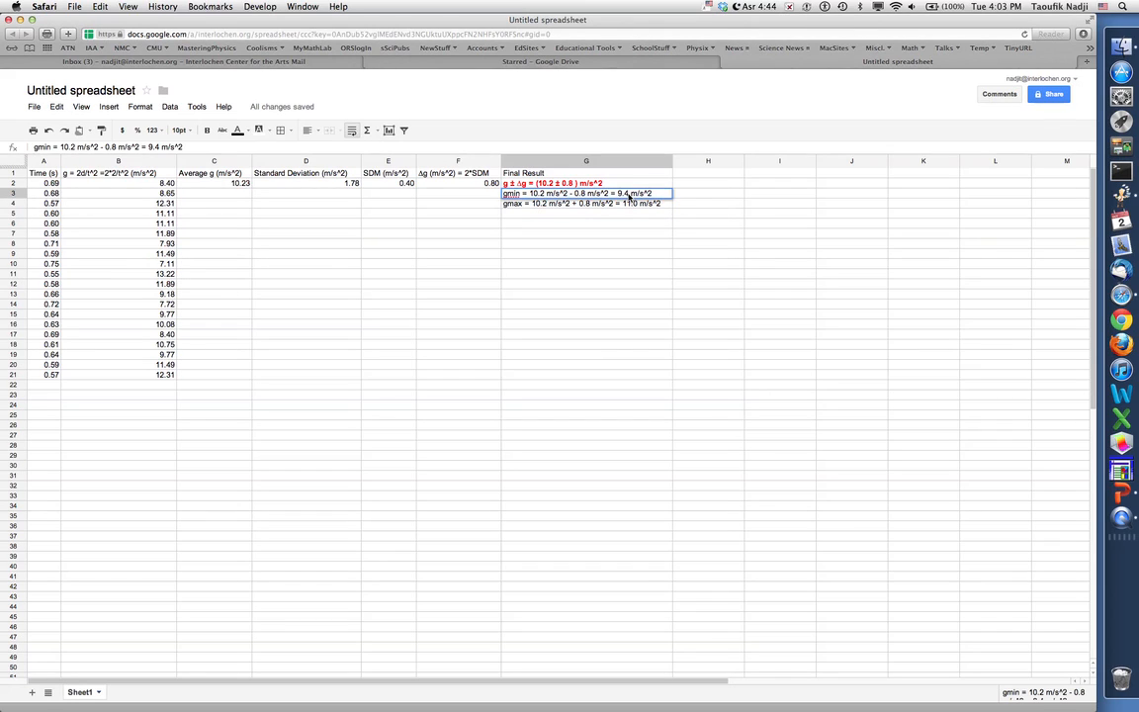
type("0")
key("Return")
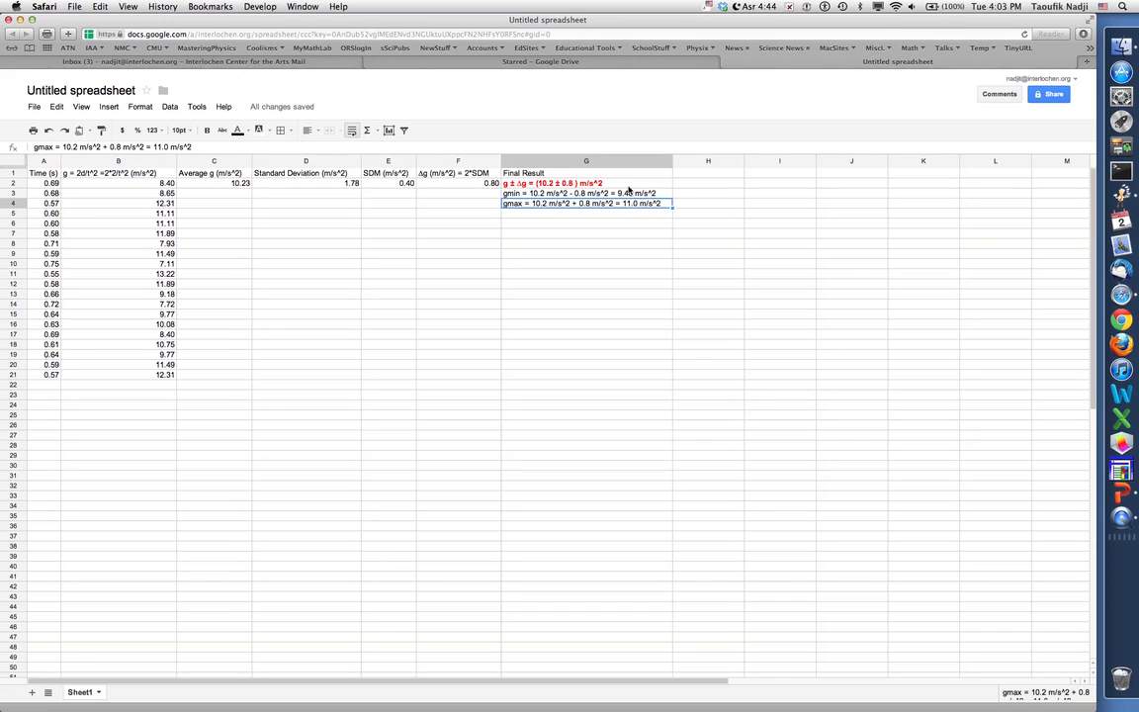
Step: Enter the reference value "g = 9.80 m/s^2" in G5 below the gmax line
left_click(575, 214)
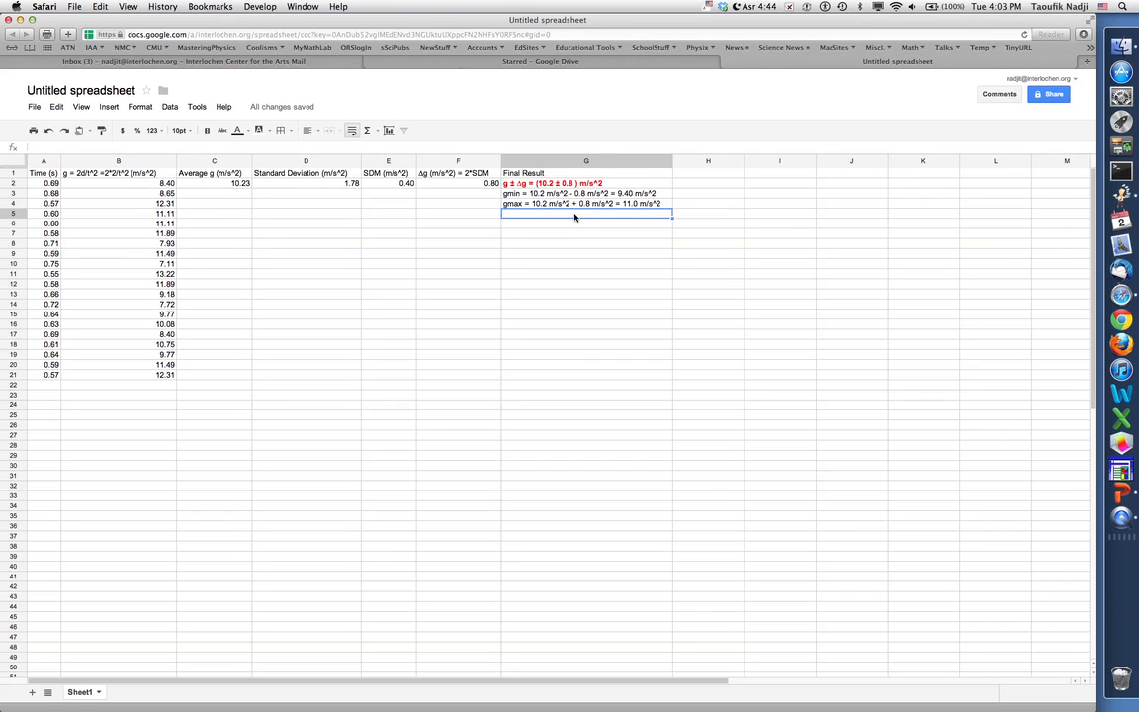
type("g = 9.80")
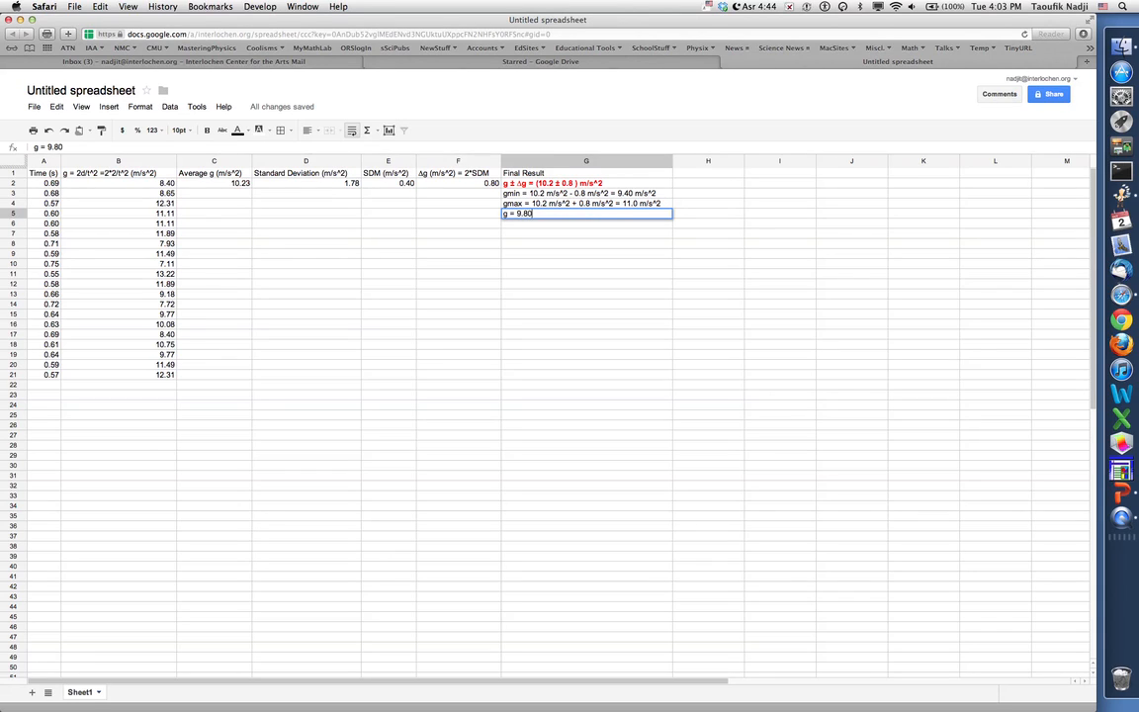
type(" m/s^2")
key("Return")
left_click(564, 214)
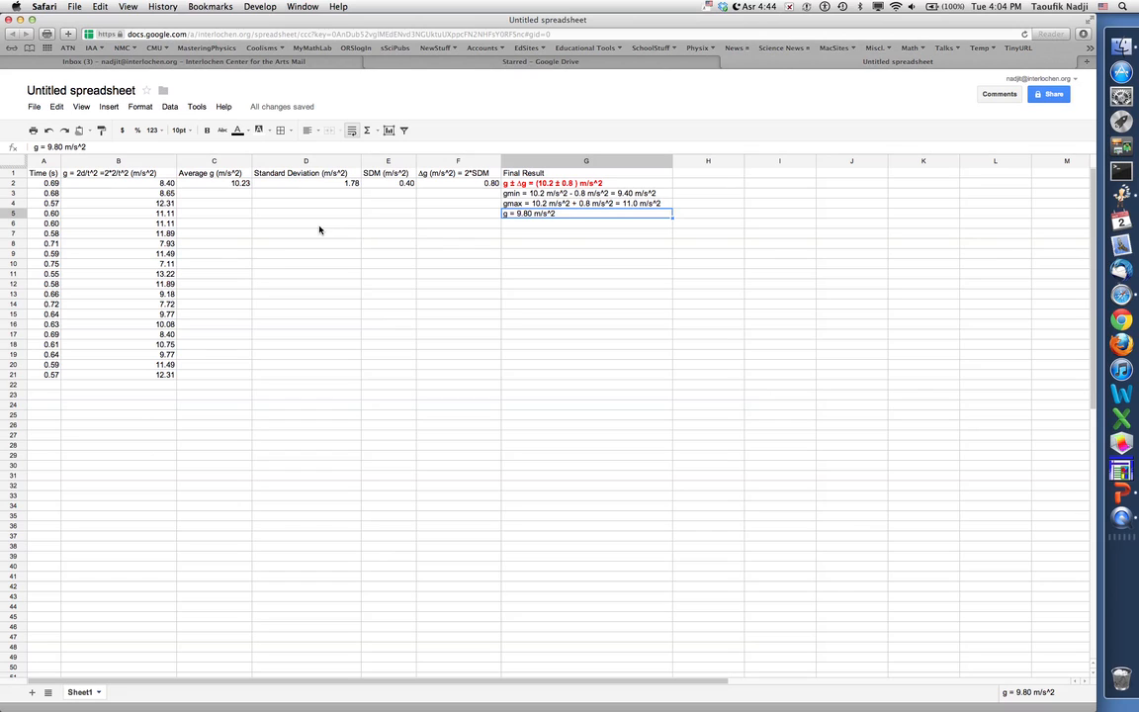
Step: Rename the spreadsheet with the teacher's name followed by "CoolLab02Spreadsheet"
left_click(100, 91)
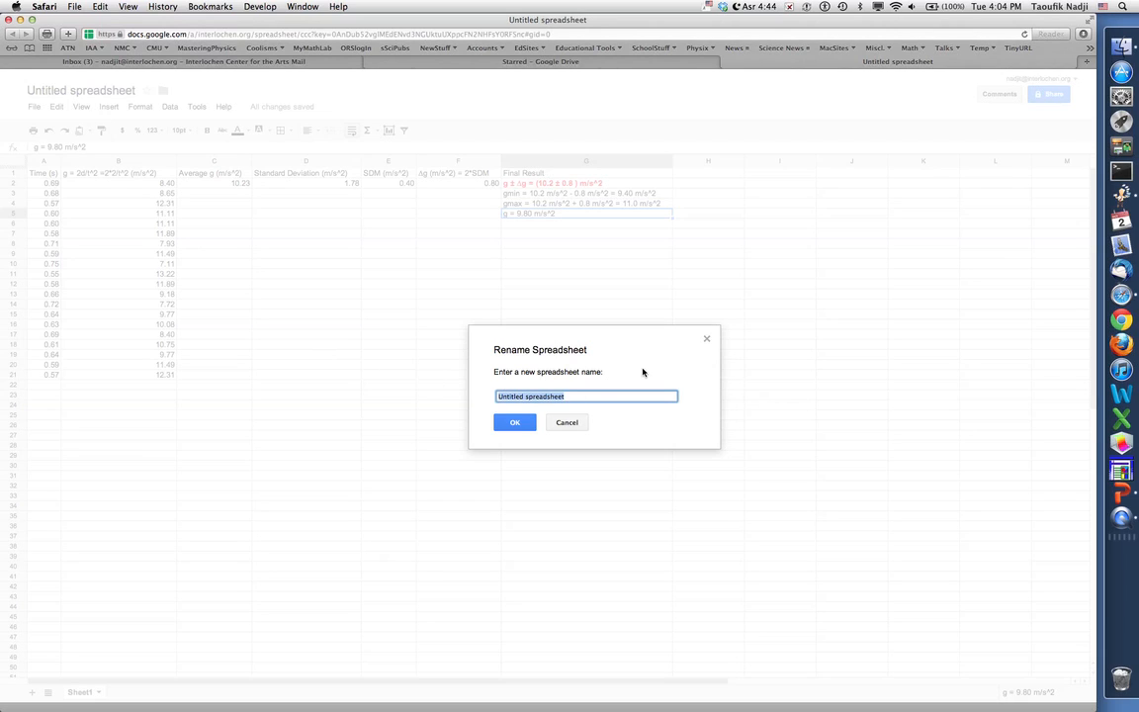
type("MrLeNadjCoolLab02Spreadsheet")
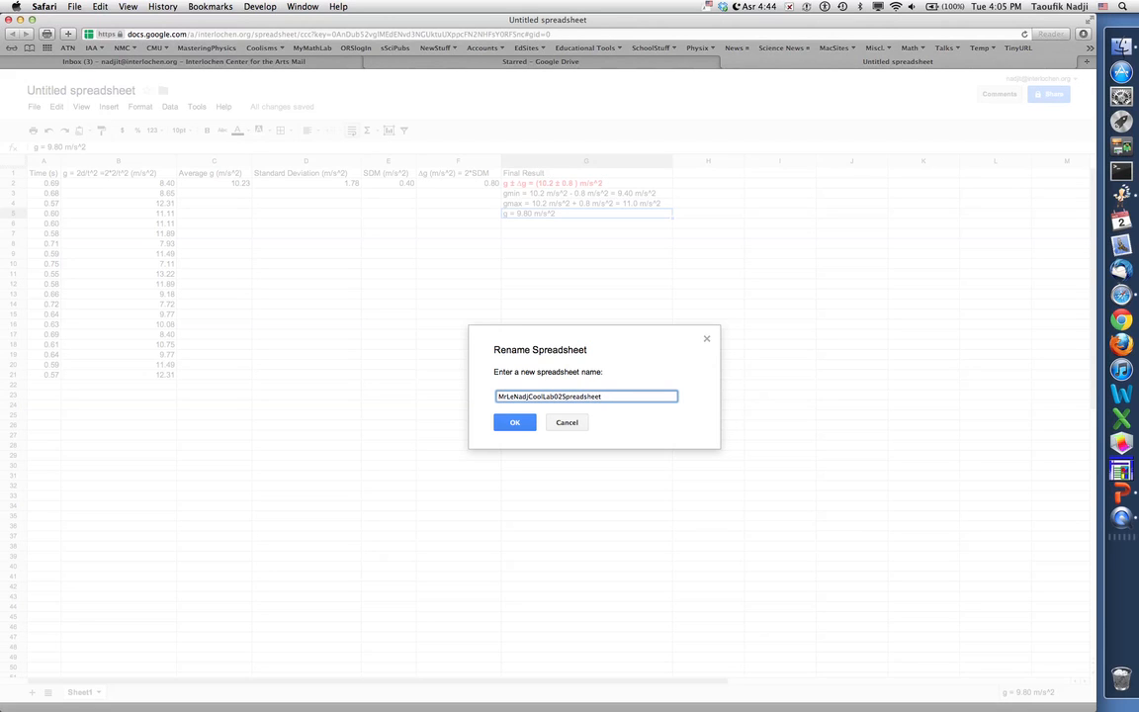
key("Return")
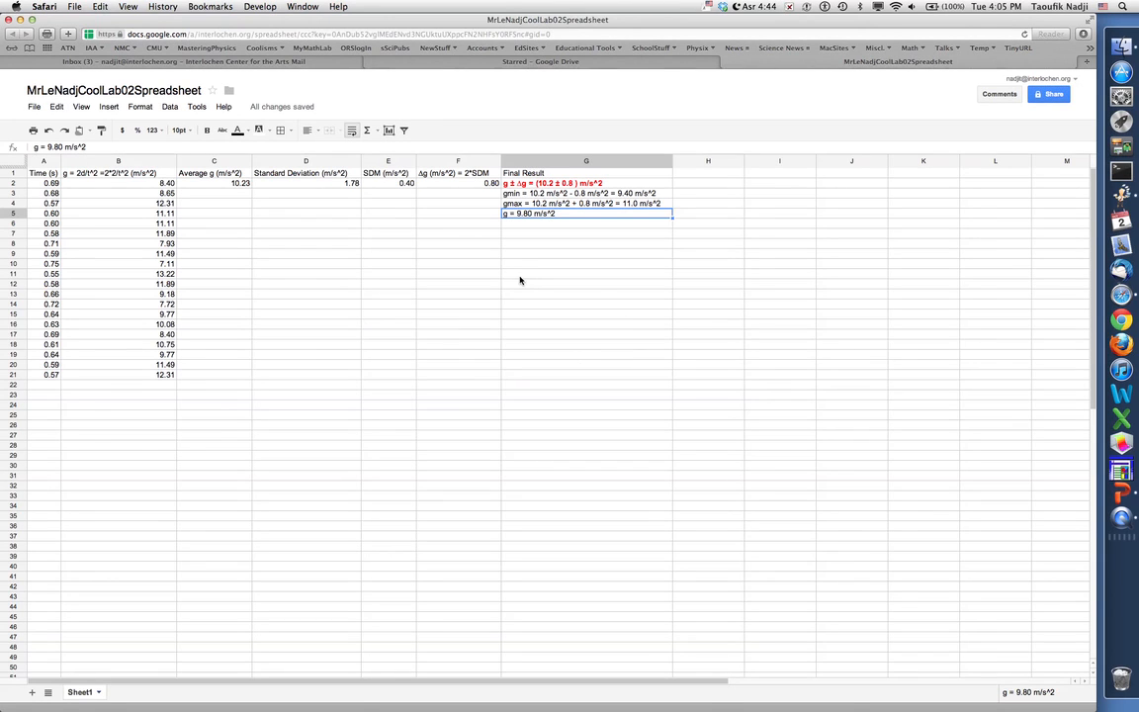